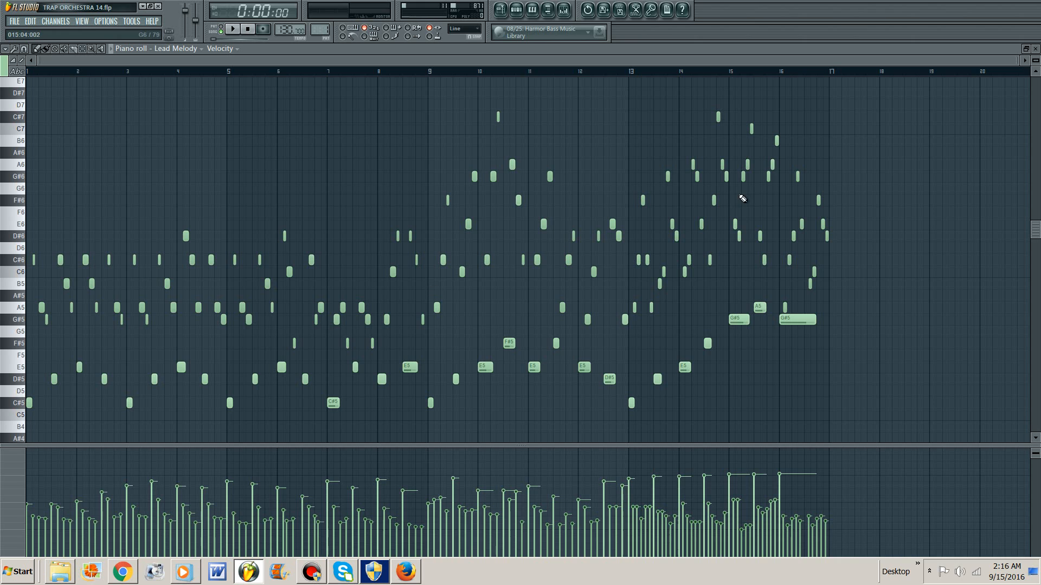
# Close the Lead Melody notes, switch to pattern 2 and open the Pad channel's notes in the piano roll
pyautogui.click(1036, 50)
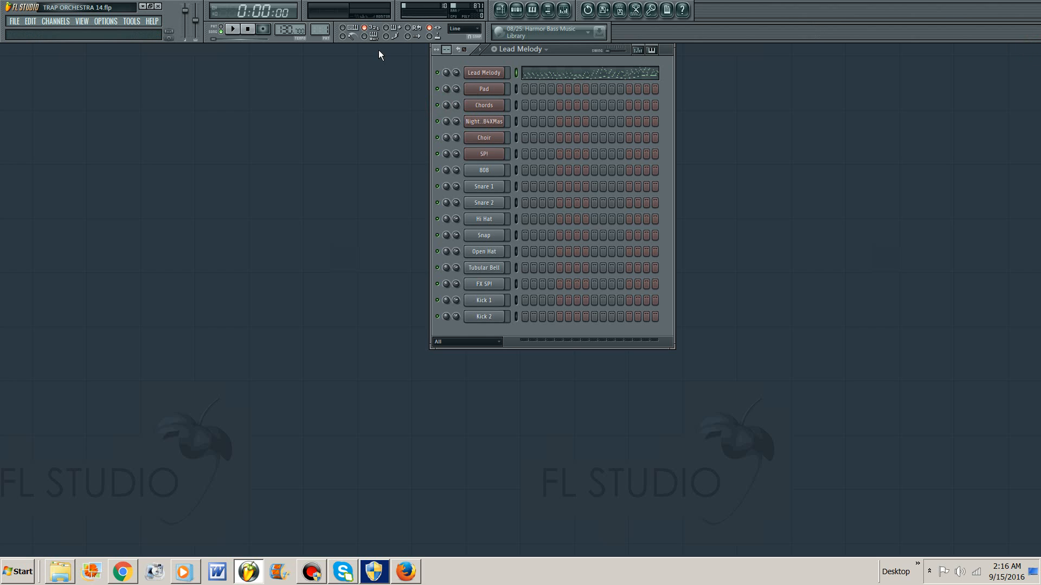
pyautogui.moveTo(322, 30); pyautogui.dragTo(322, 32)
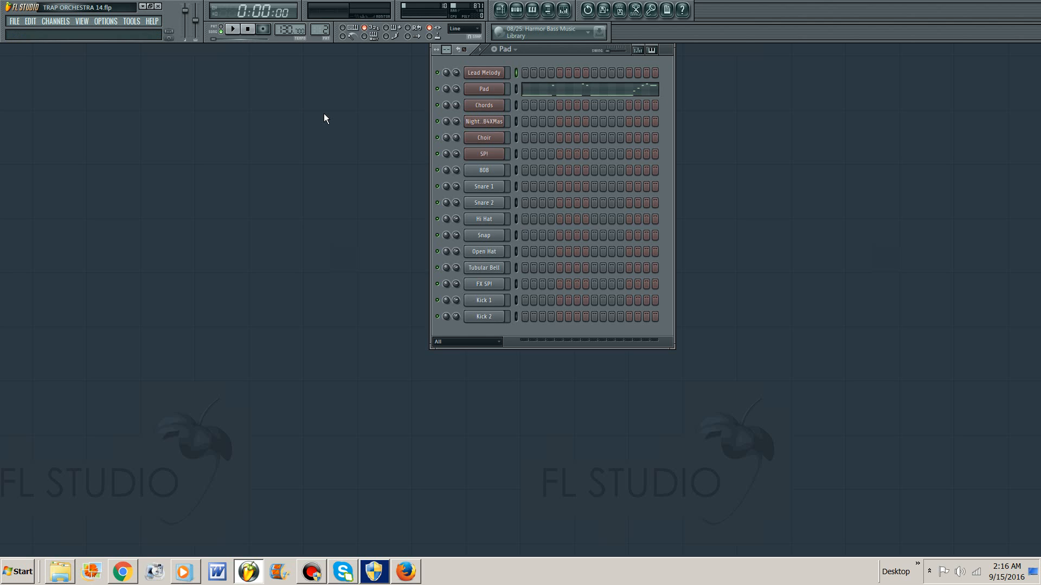
pyautogui.click(546, 90)
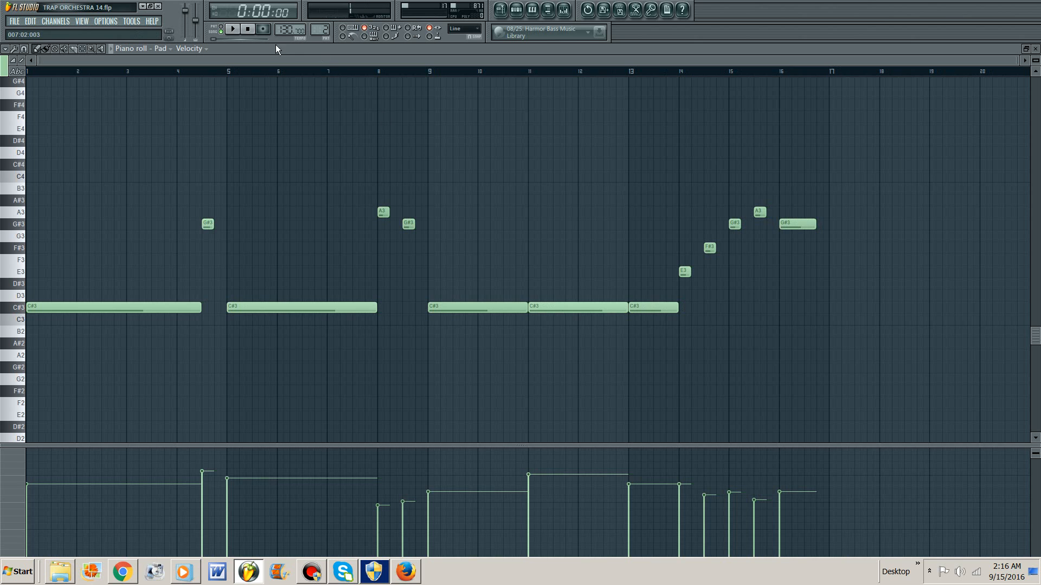
# Set playback to pattern mode, play through the Pad pattern and stop it
pyautogui.click(222, 26)
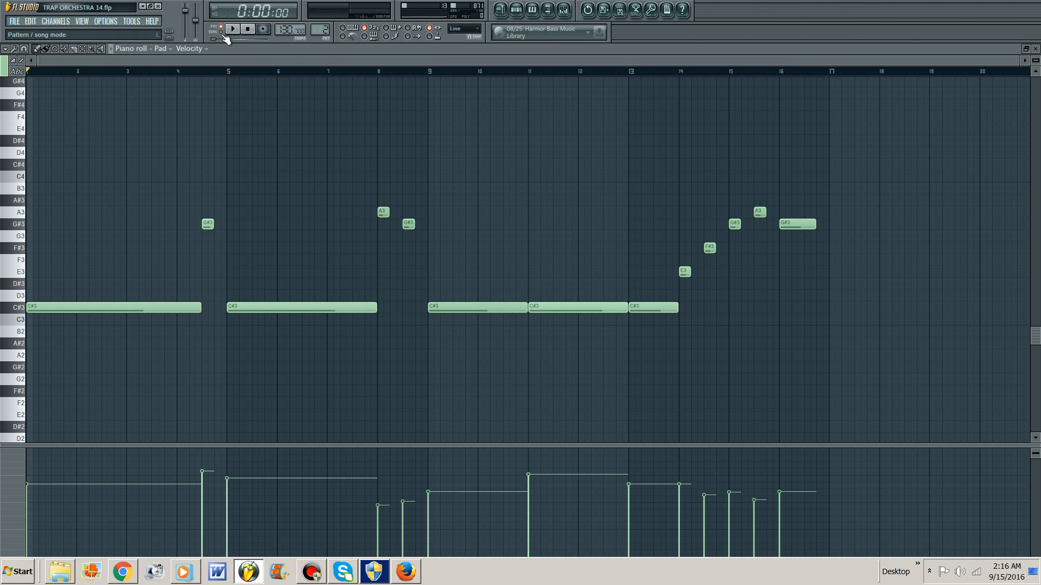
pyautogui.press('space')
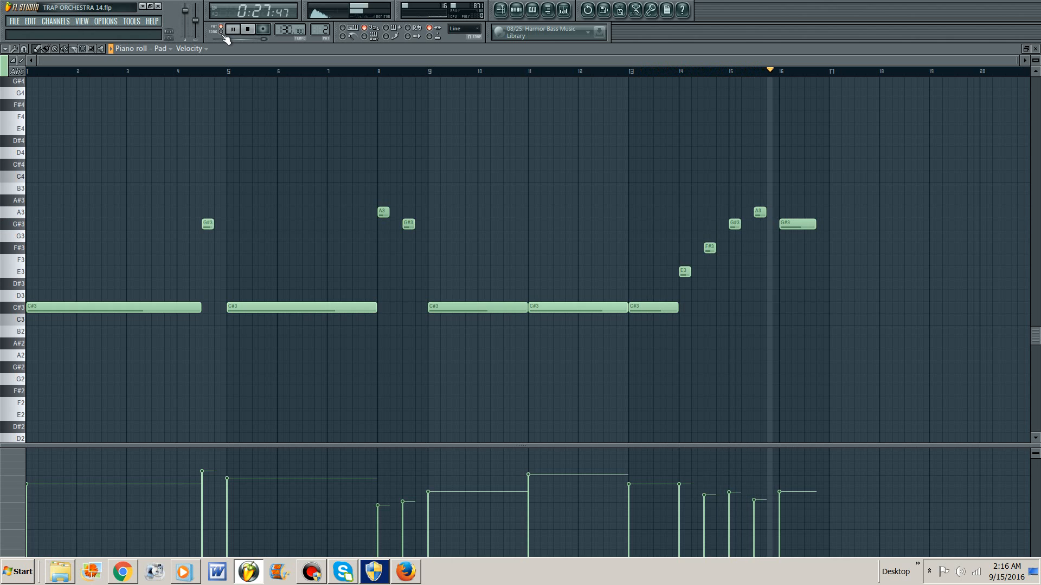
pyautogui.press('space')
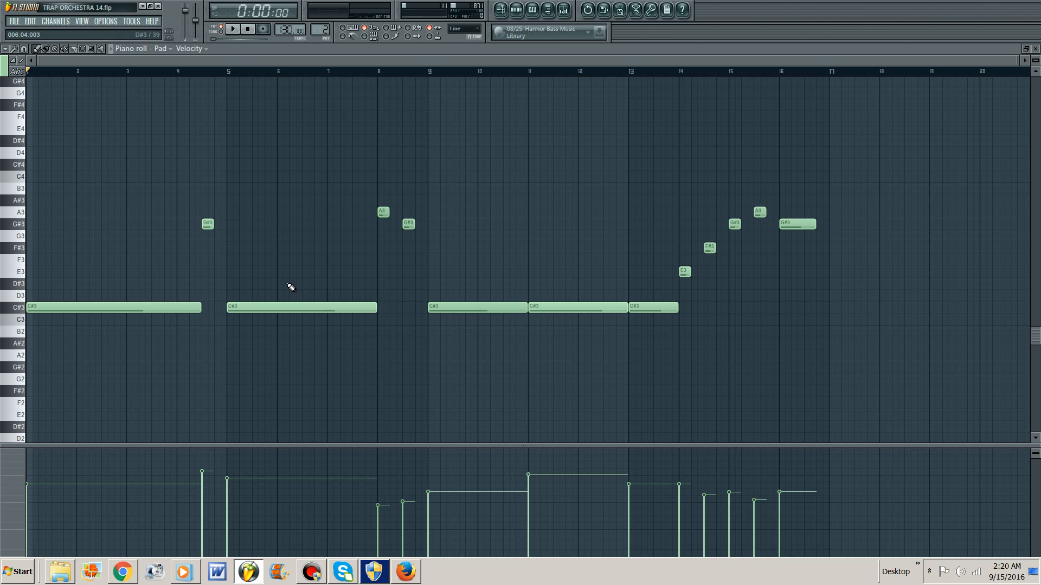
# Switch to pattern 4 and show the full NightmareB4XMas melody in the piano roll
pyautogui.click(1035, 48)
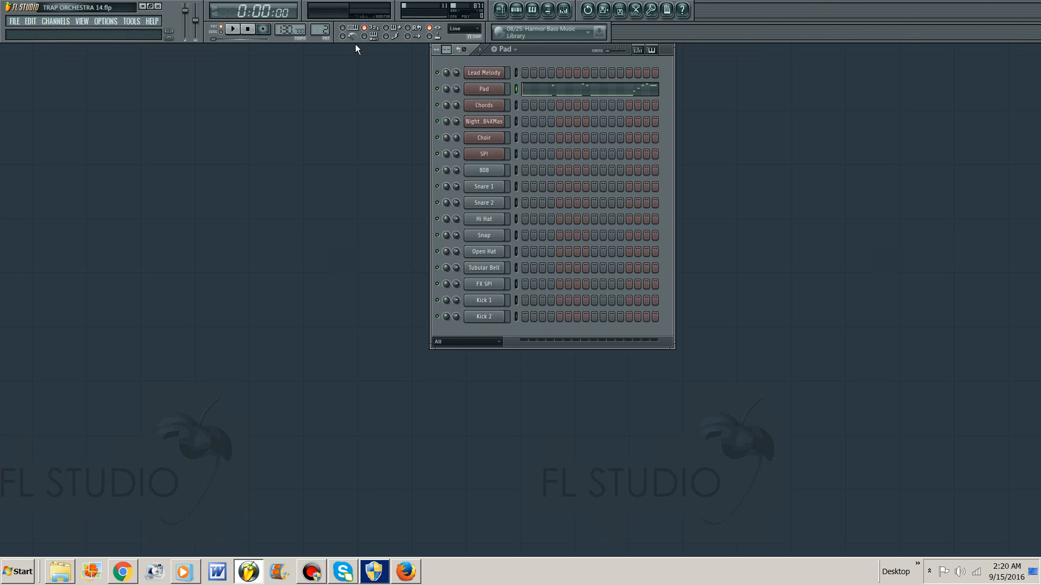
pyautogui.moveTo(322, 30); pyautogui.dragTo(323, 26)
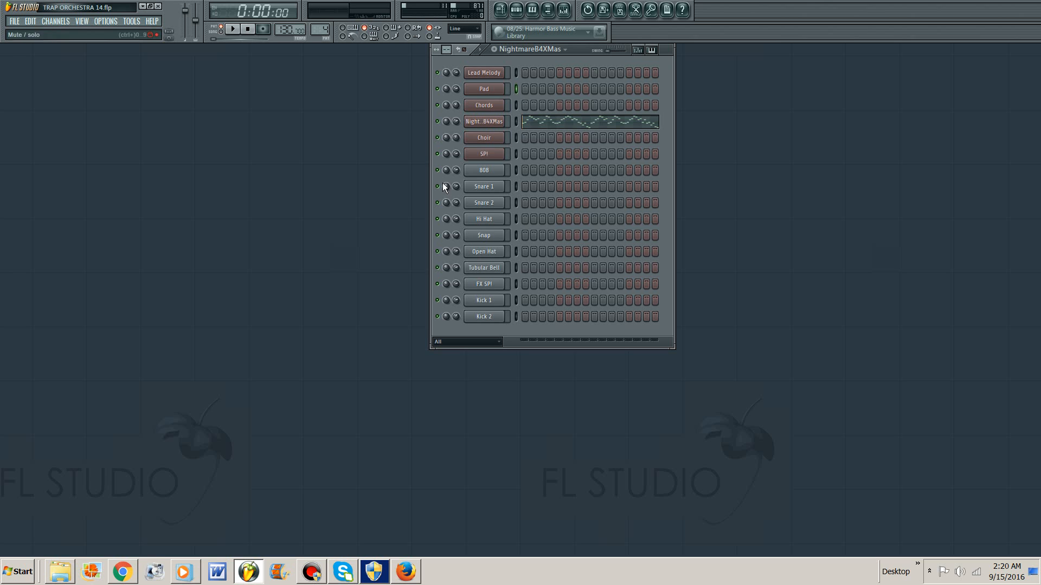
pyautogui.click(540, 122)
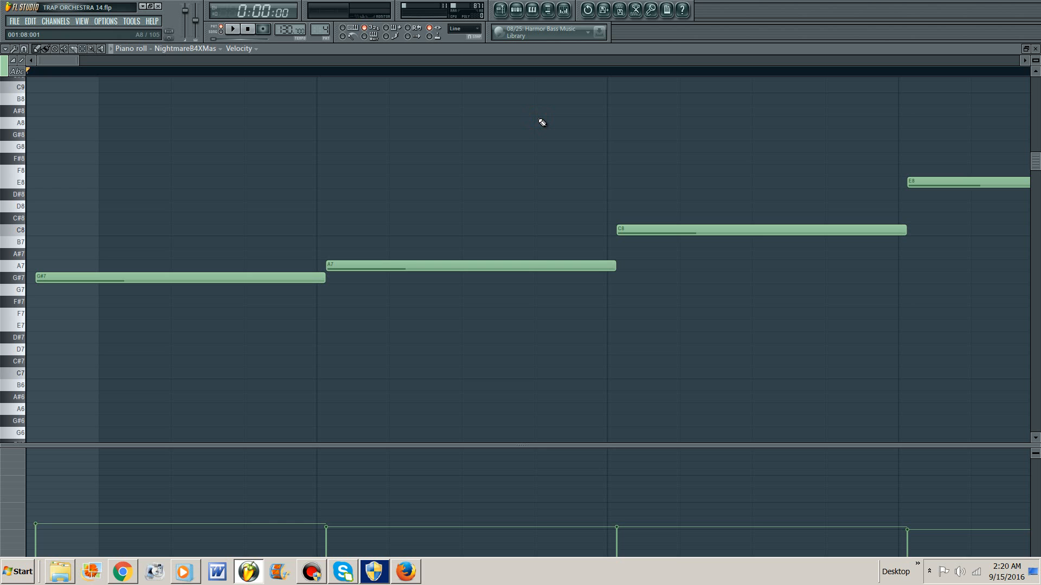
pyautogui.scroll(-5, 534, 187)
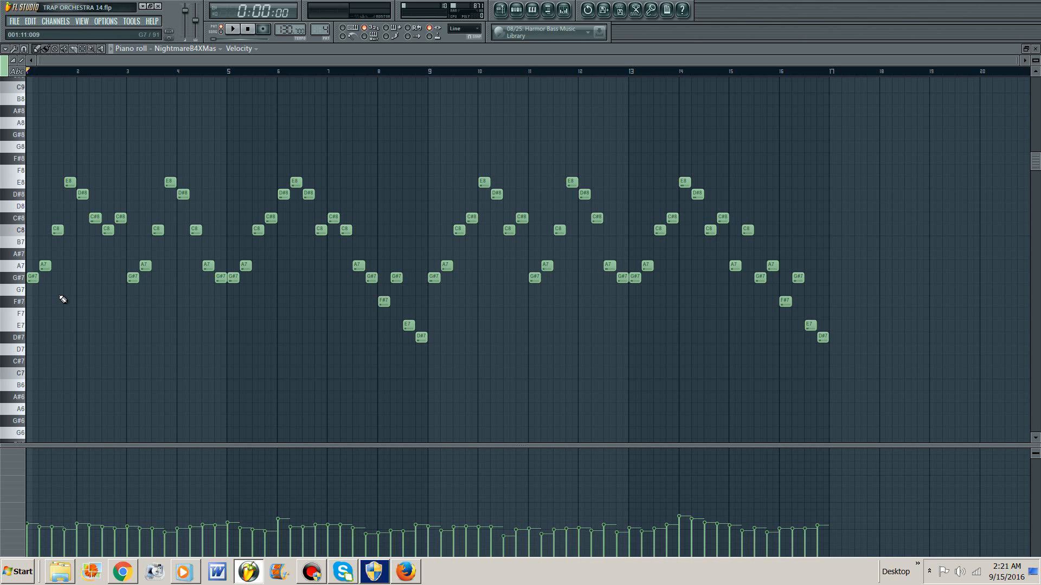
# Play through the NightmareB4XMas pattern twice, stopping playback after each pass
pyautogui.press('space')
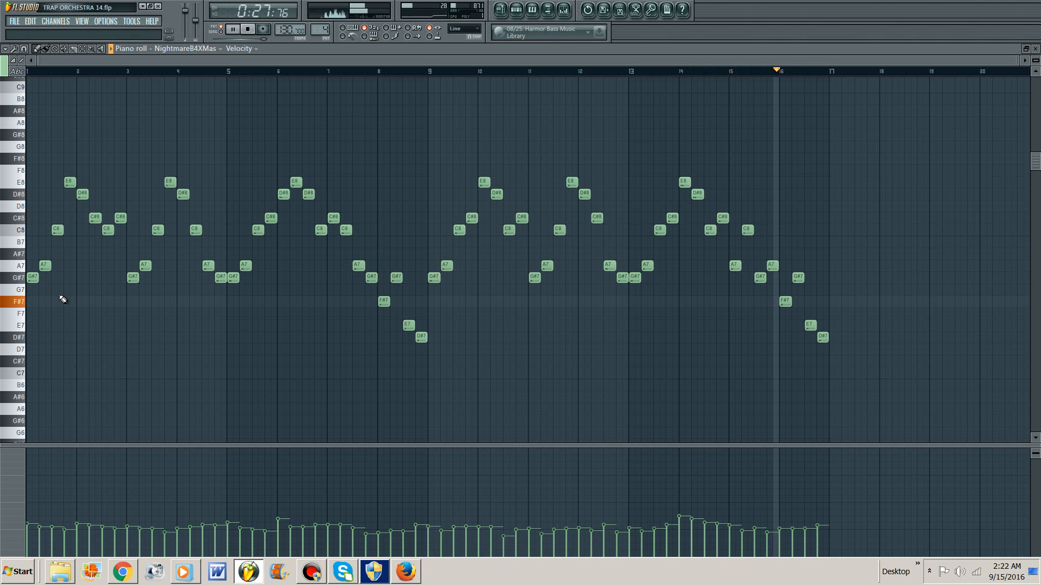
pyautogui.press('space')
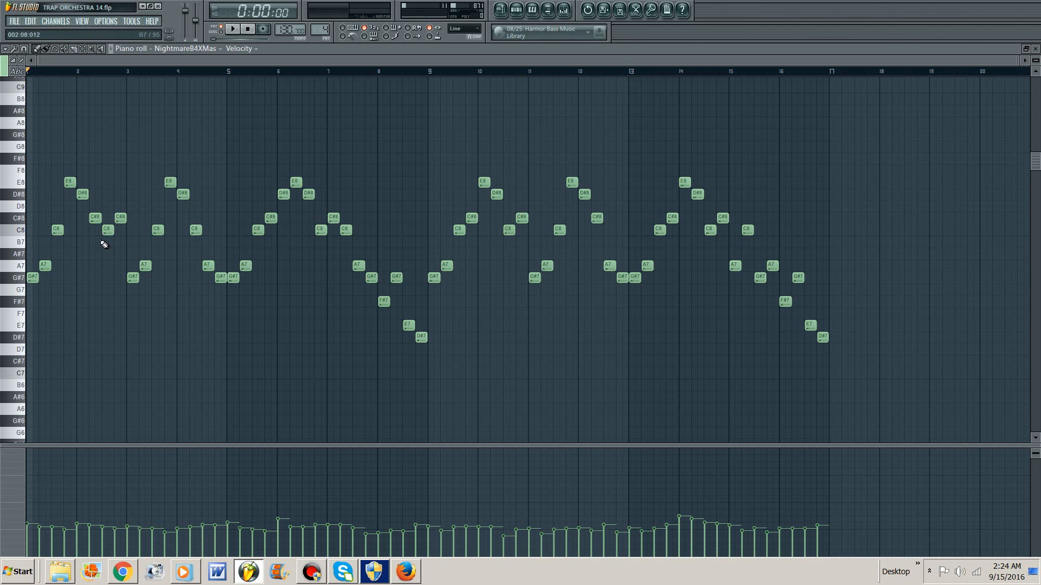
pyautogui.click(48, 233)
pyautogui.press('space')
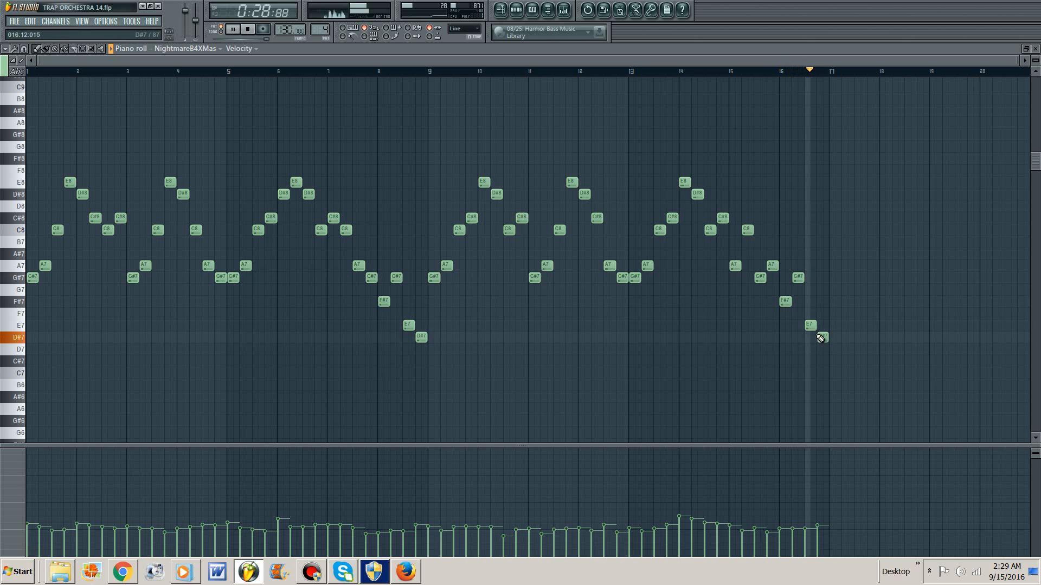
pyautogui.press('space')
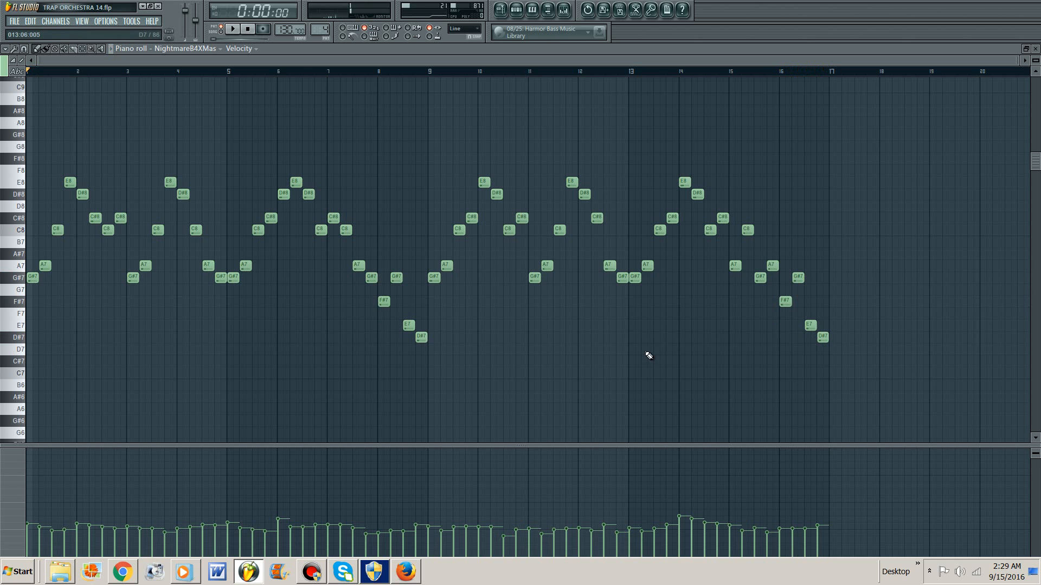
# Switch to pattern 3, open the full Chords part in the piano roll and play it through once
pyautogui.click(518, 11)
pyautogui.scroll(-1, 309, 29)
pyautogui.scroll(-2, 319, 28)
pyautogui.scroll(1, 319, 29)
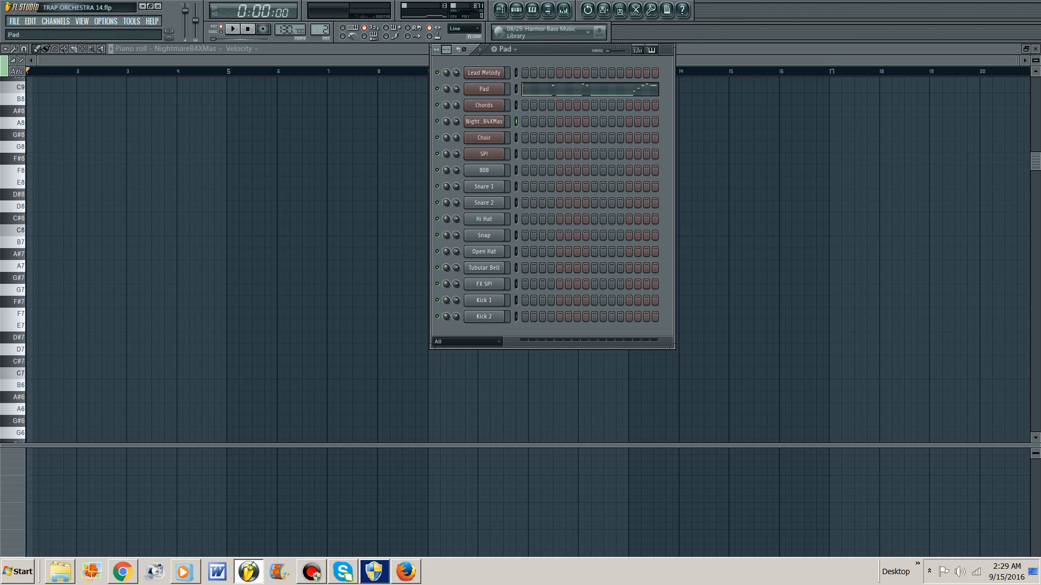
pyautogui.scroll(1, 318, 29)
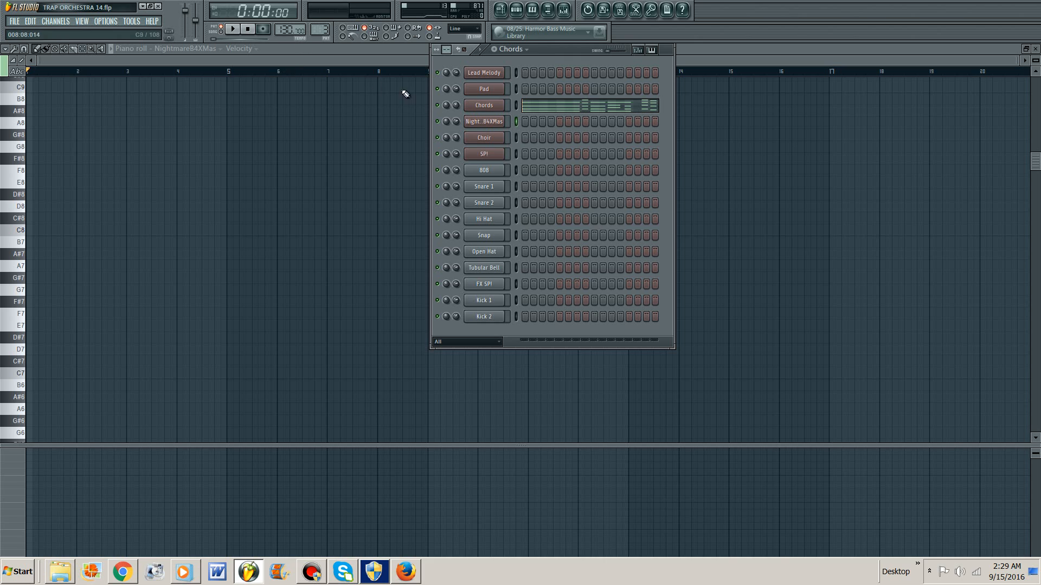
pyautogui.click(538, 108)
pyautogui.scroll(-3, 434, 128)
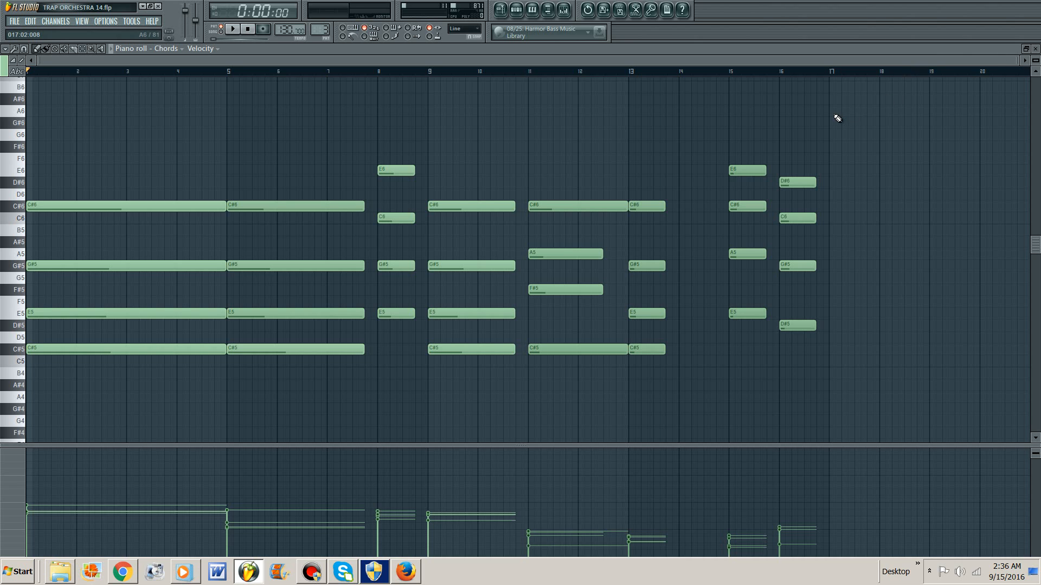
pyautogui.press('space')
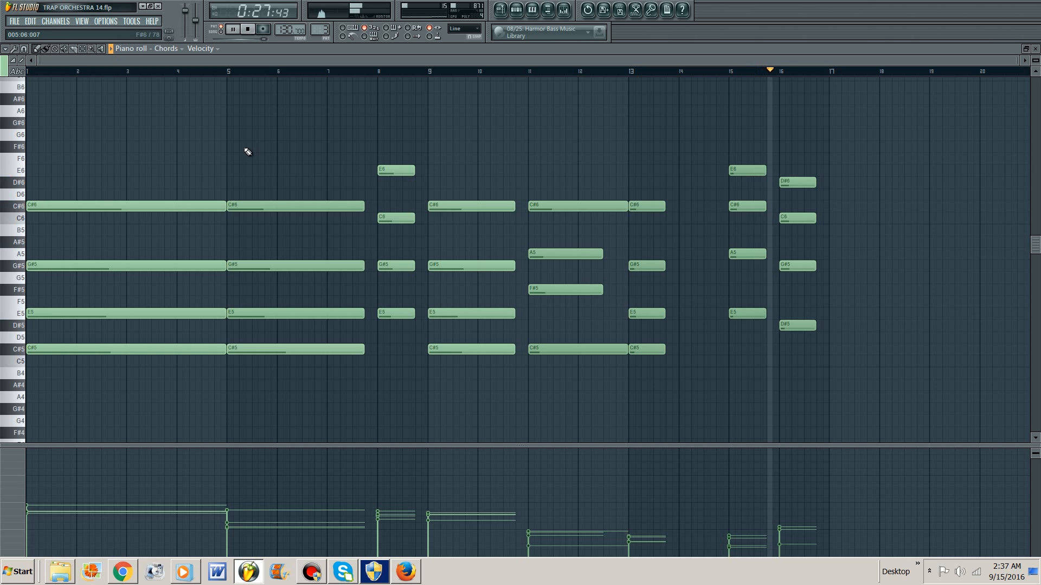
pyautogui.press('space')
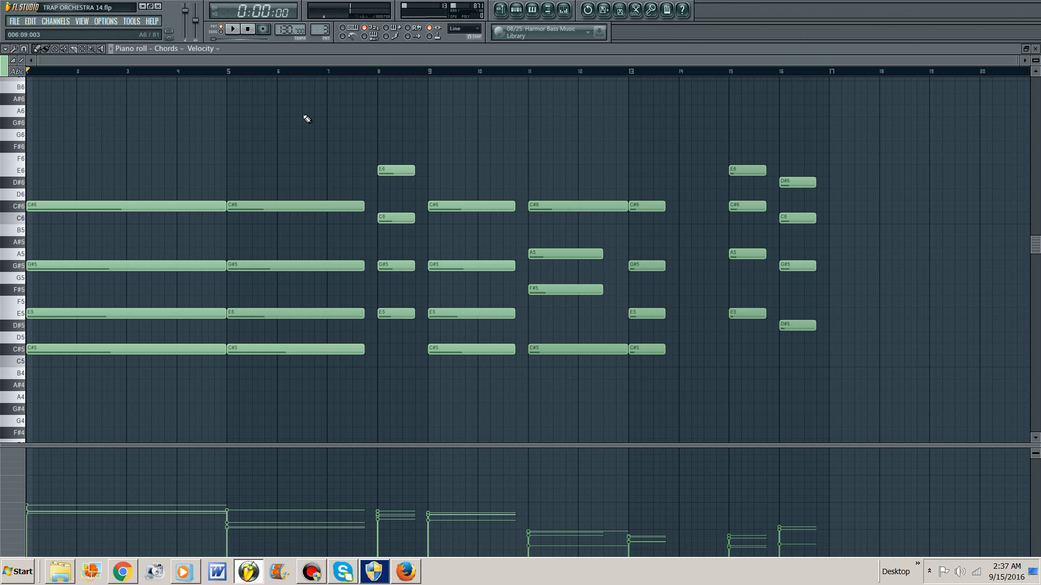
# Audition the individual chords at bar 8 and bar 16 of the Chords pattern
pyautogui.click(377, 71)
pyautogui.press('space')
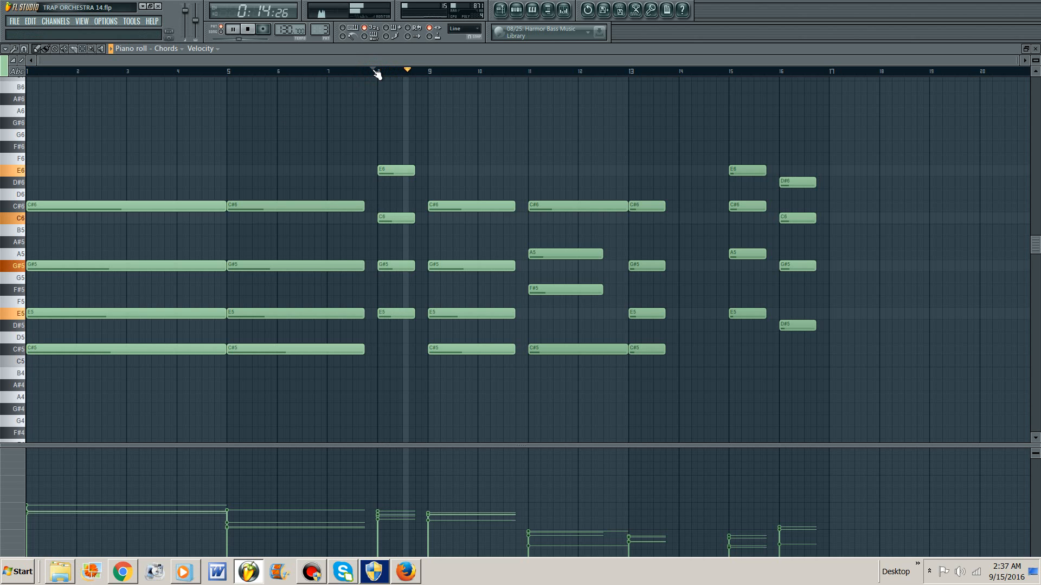
pyautogui.press('space')
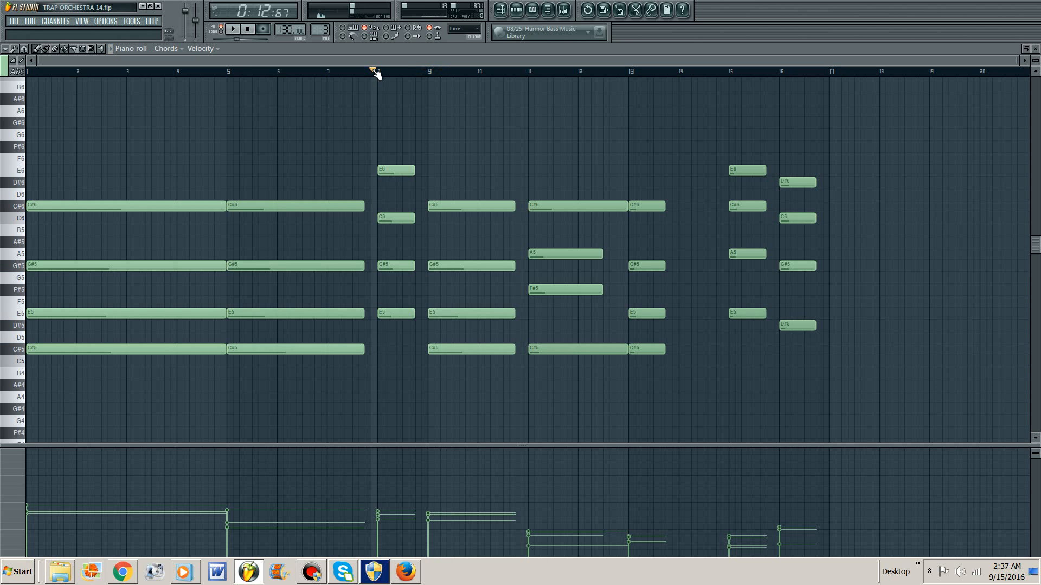
pyautogui.click(780, 71)
pyautogui.press('space')
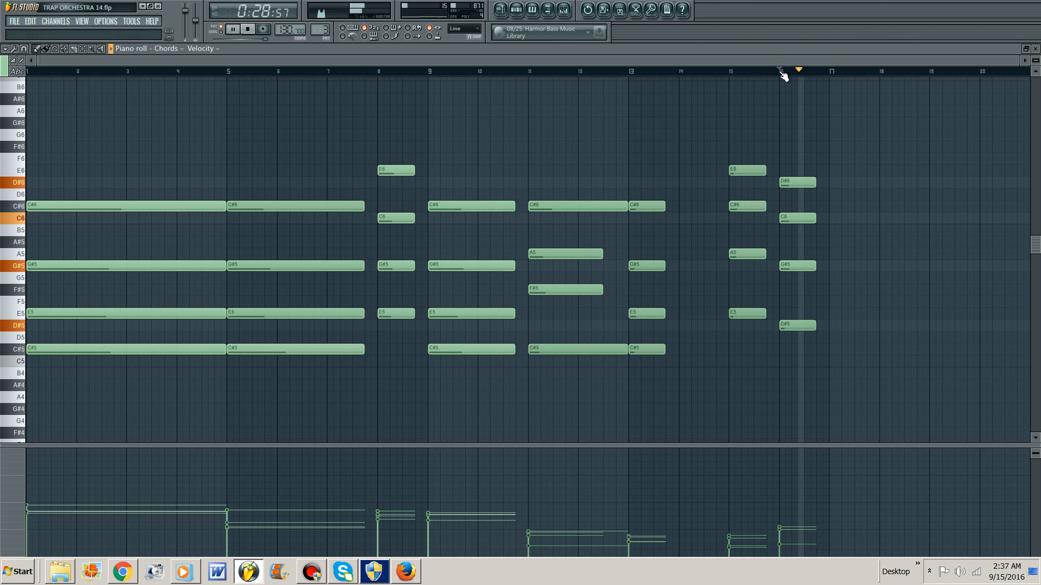
pyautogui.press('space')
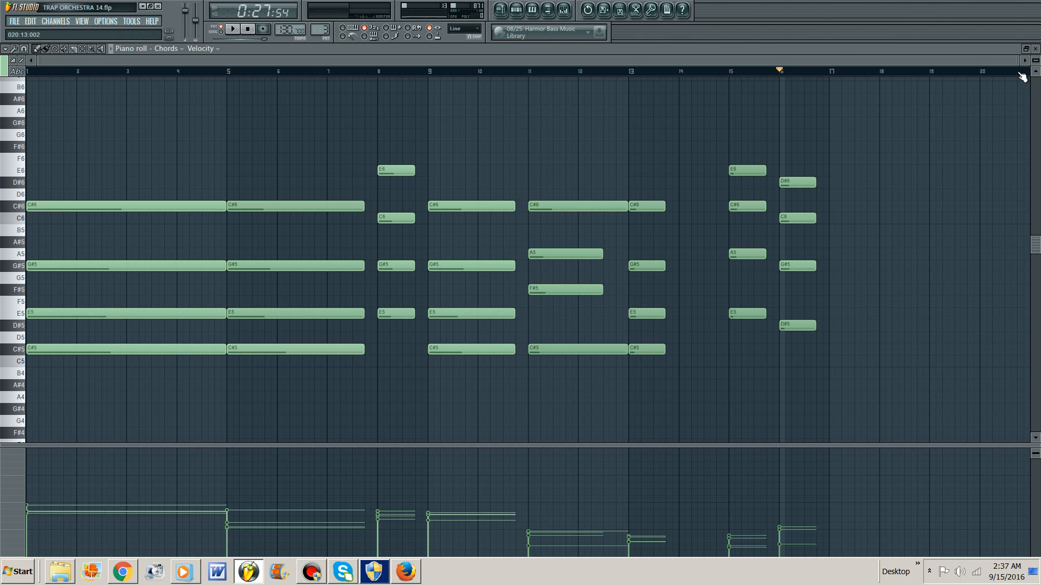
# Close the Chords notes, return to pattern 1 and show the full Lead Melody in the piano roll
pyautogui.click(1035, 48)
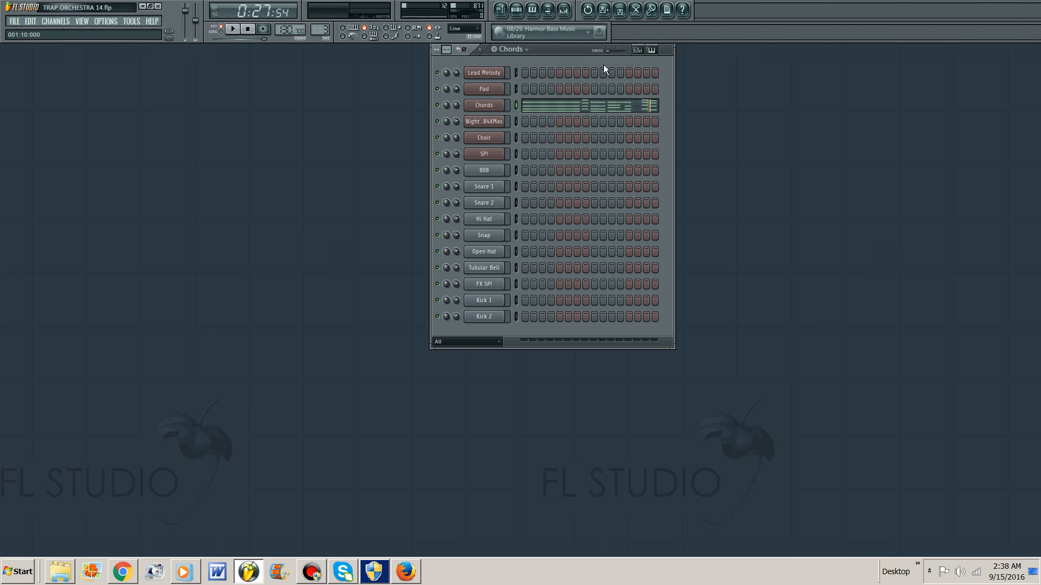
pyautogui.scroll(-2, 325, 27)
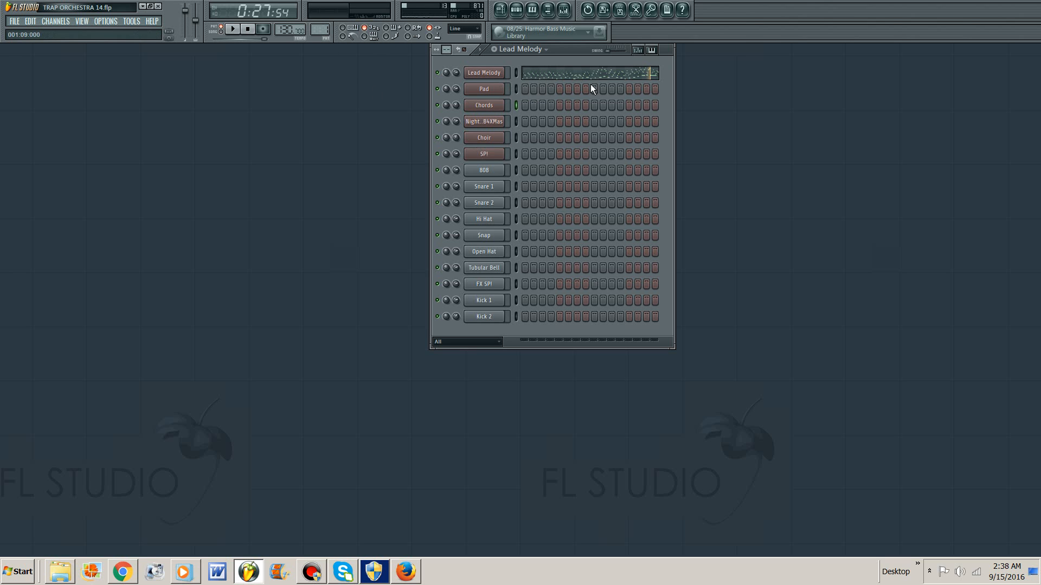
pyautogui.click(567, 76)
pyautogui.scroll(-6, 382, 248)
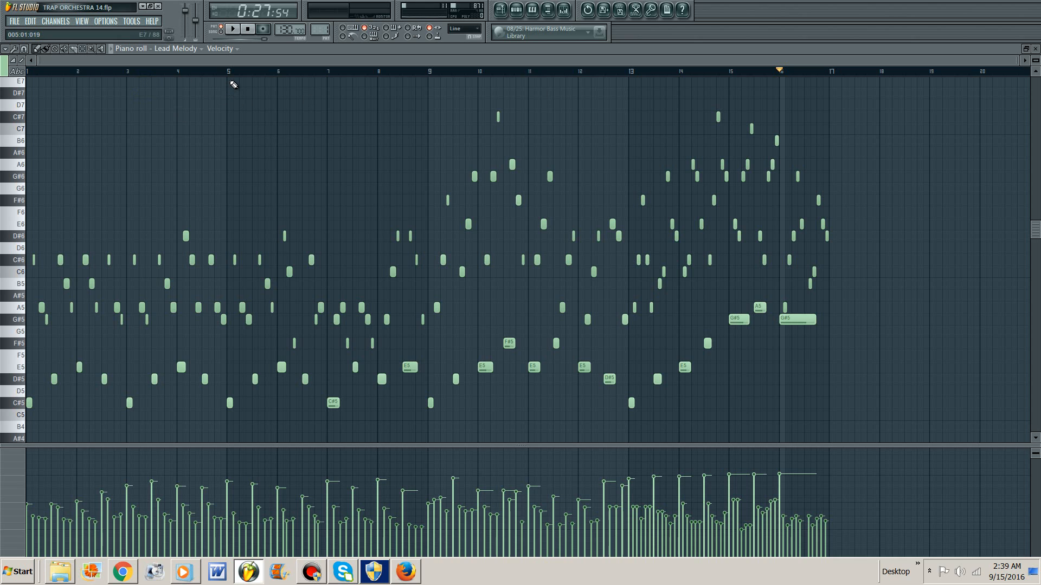
# Reset the playback position to the start, play through the Lead Melody pattern and stop it
pyautogui.click(251, 30)
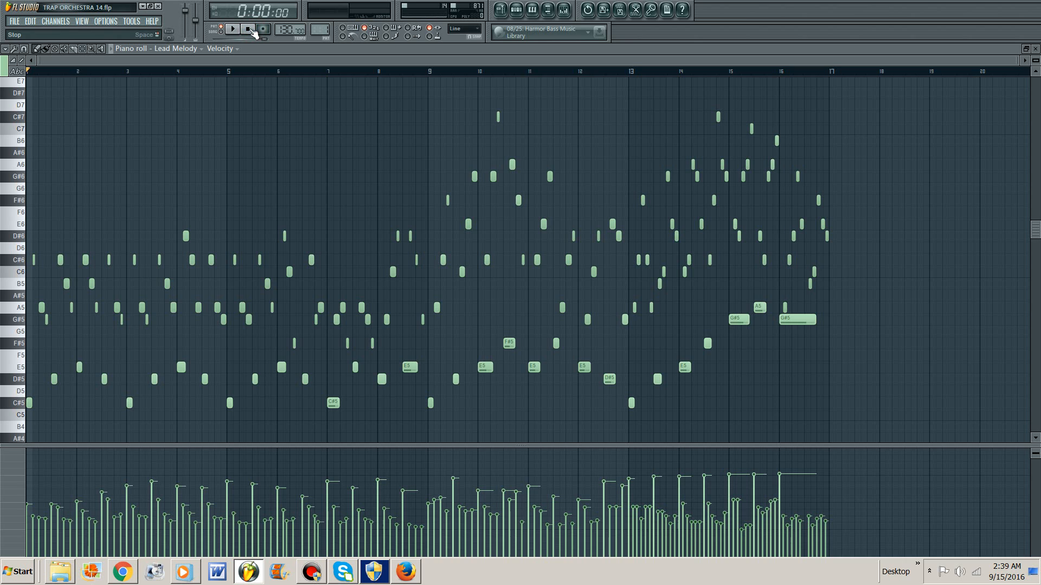
pyautogui.click(213, 75)
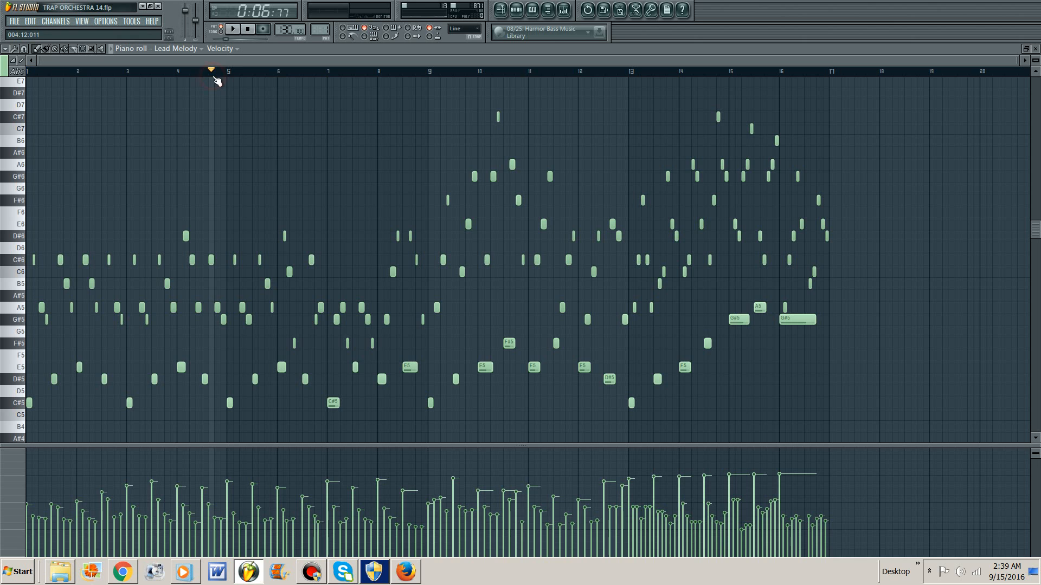
pyautogui.click(249, 29)
pyautogui.click(235, 29)
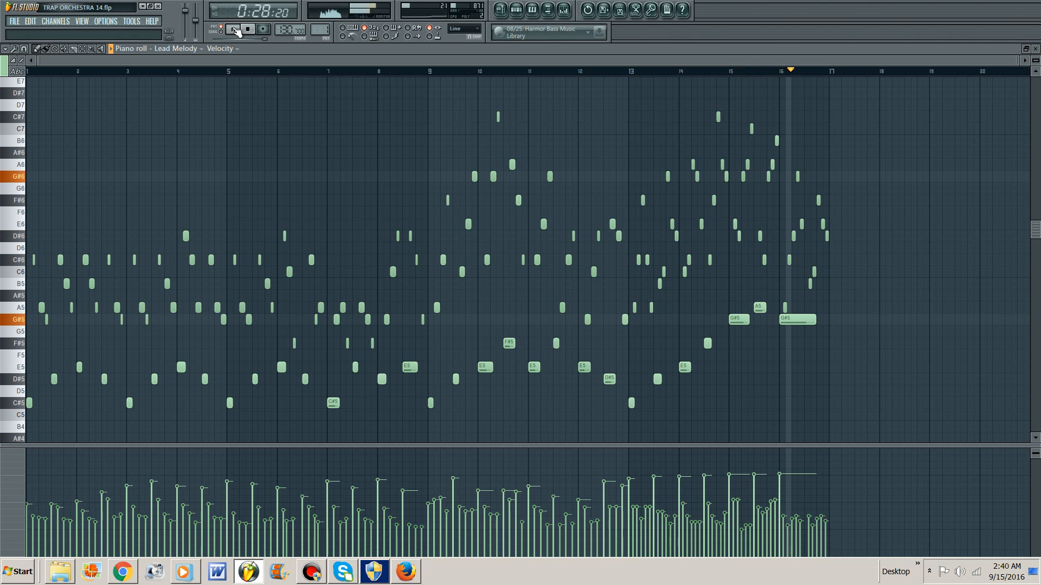
pyautogui.click(234, 30)
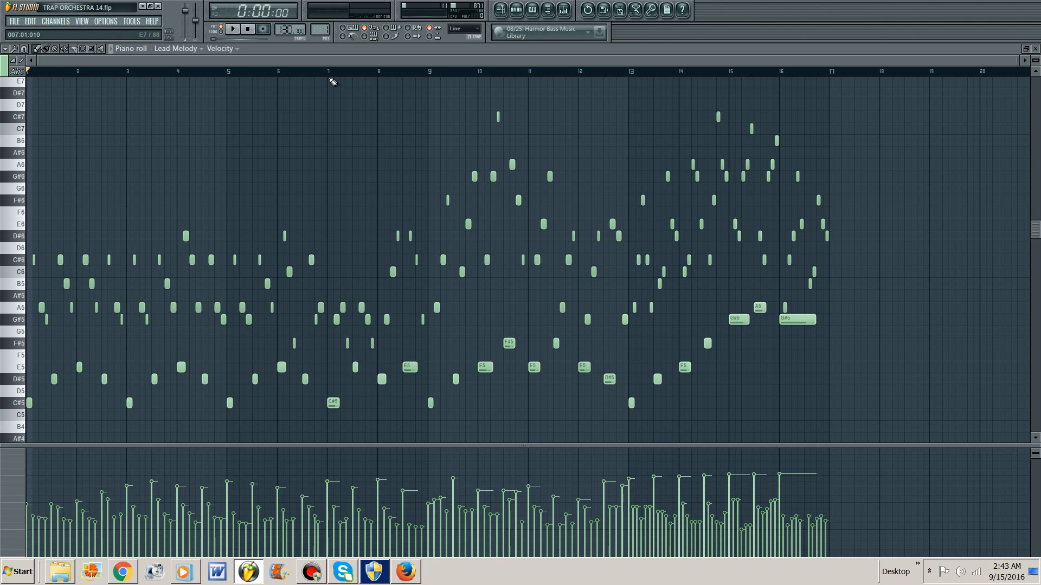
# Switch to pattern 5, open the full Choir part in the piano roll and play it through once
pyautogui.click(1035, 48)
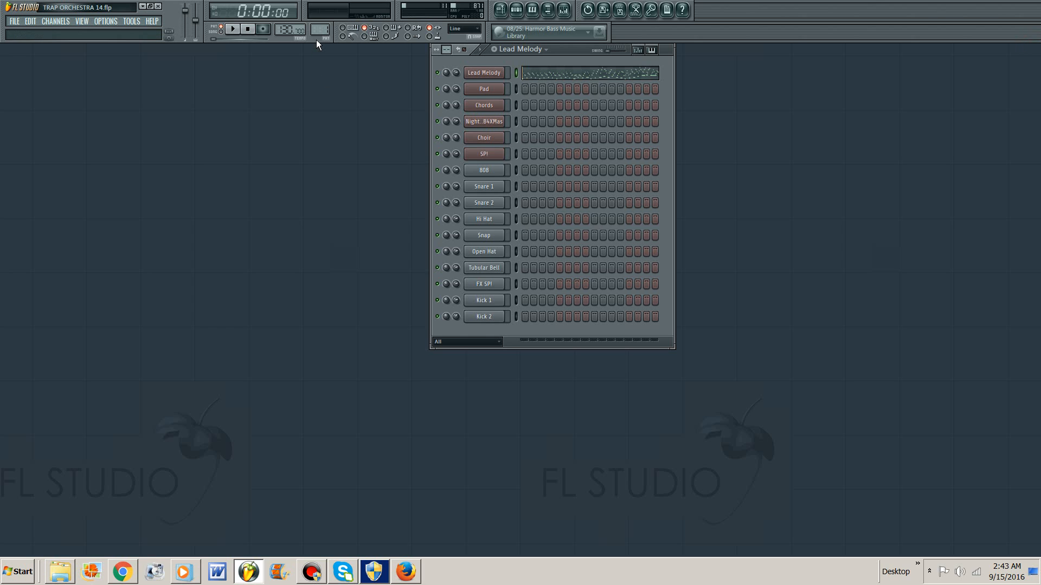
pyautogui.moveTo(317, 27); pyautogui.dragTo(317, 14)
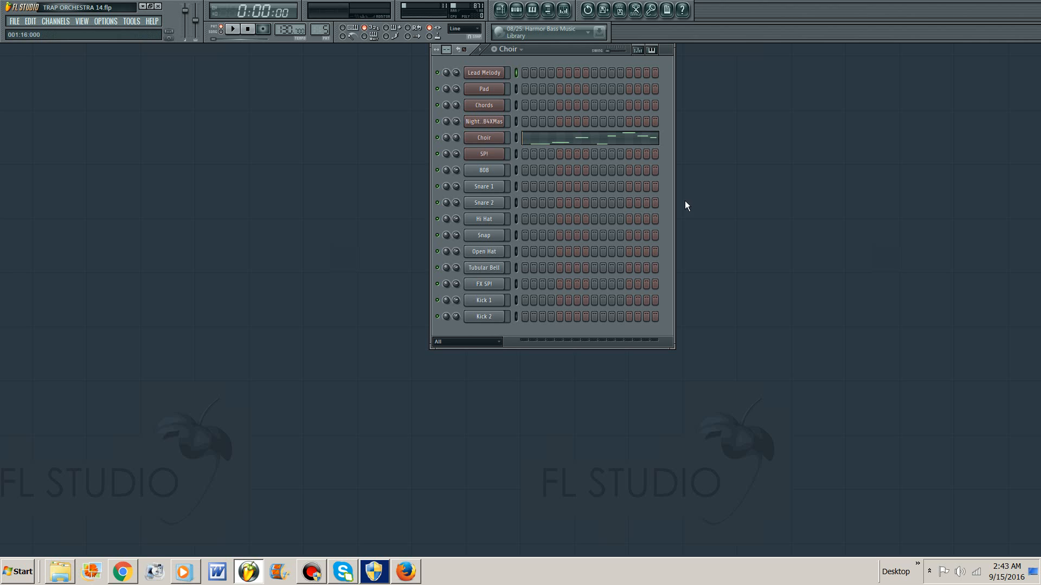
pyautogui.click(556, 138)
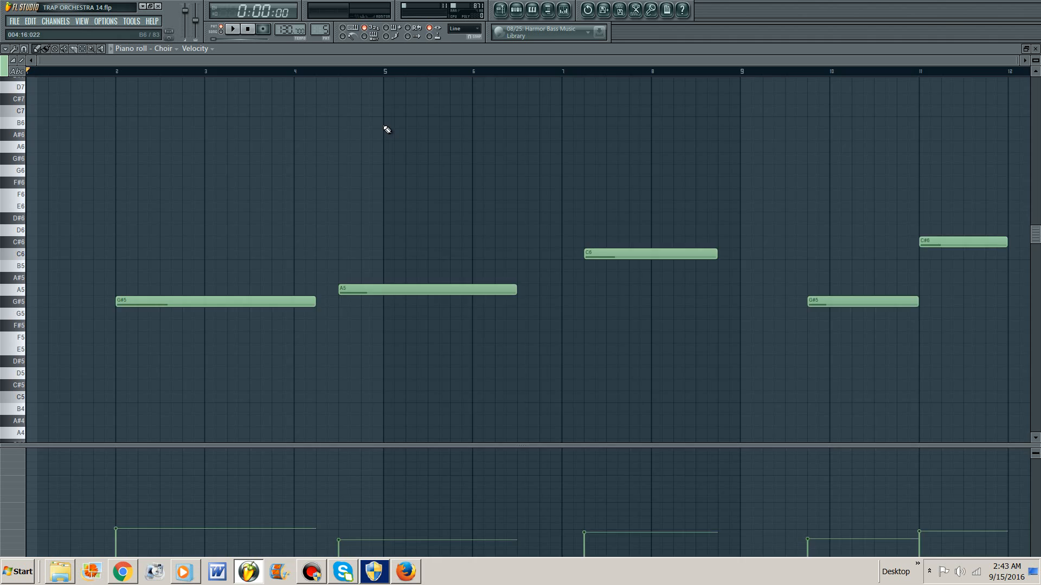
pyautogui.press('space')
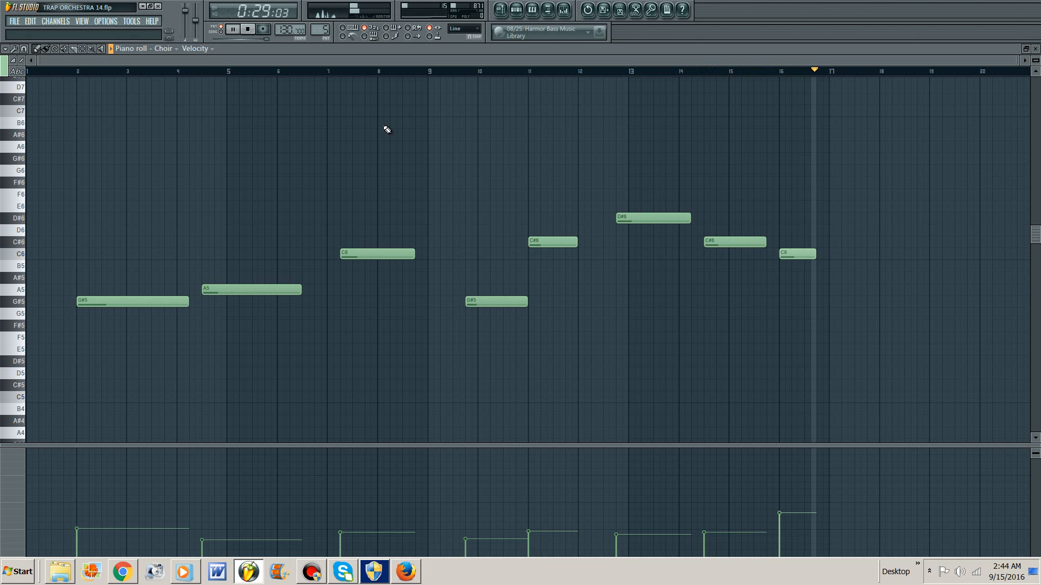
pyautogui.press('space')
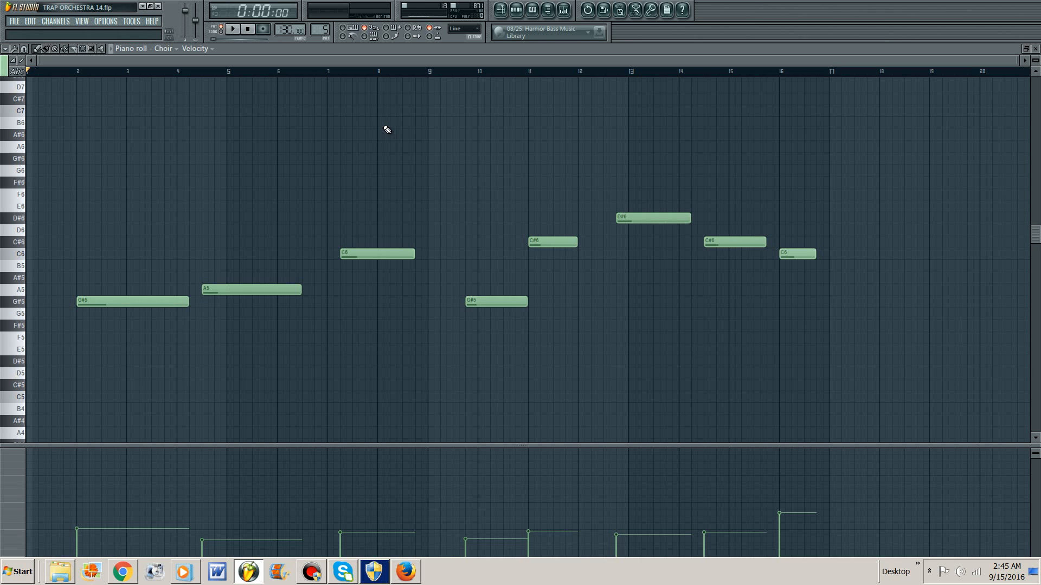
# Close the Choir notes, switch to the 808 pattern, and play its full part in the piano roll
pyautogui.click(1036, 48)
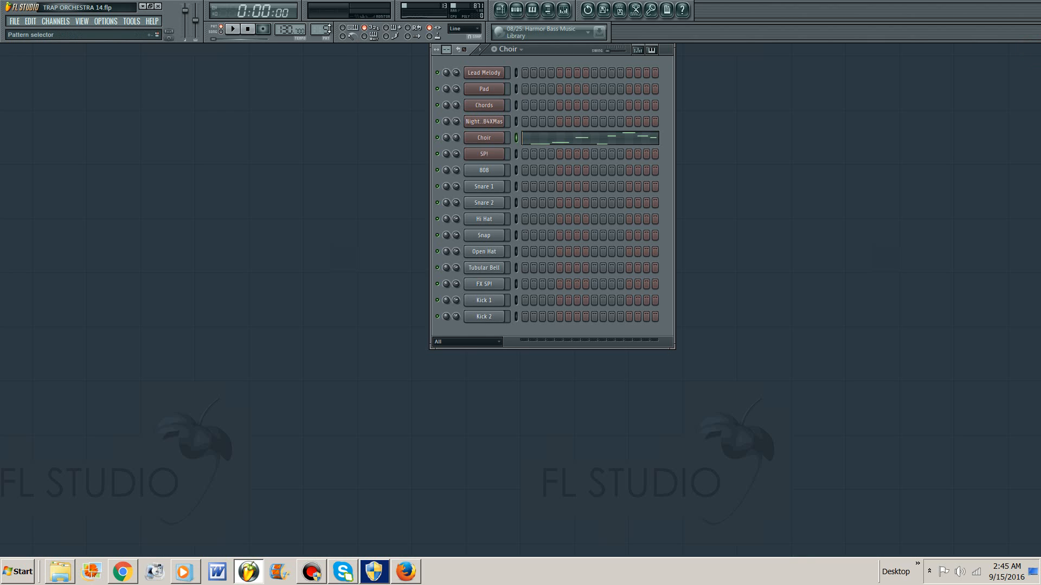
pyautogui.moveTo(321, 25); pyautogui.dragTo(322, 19)
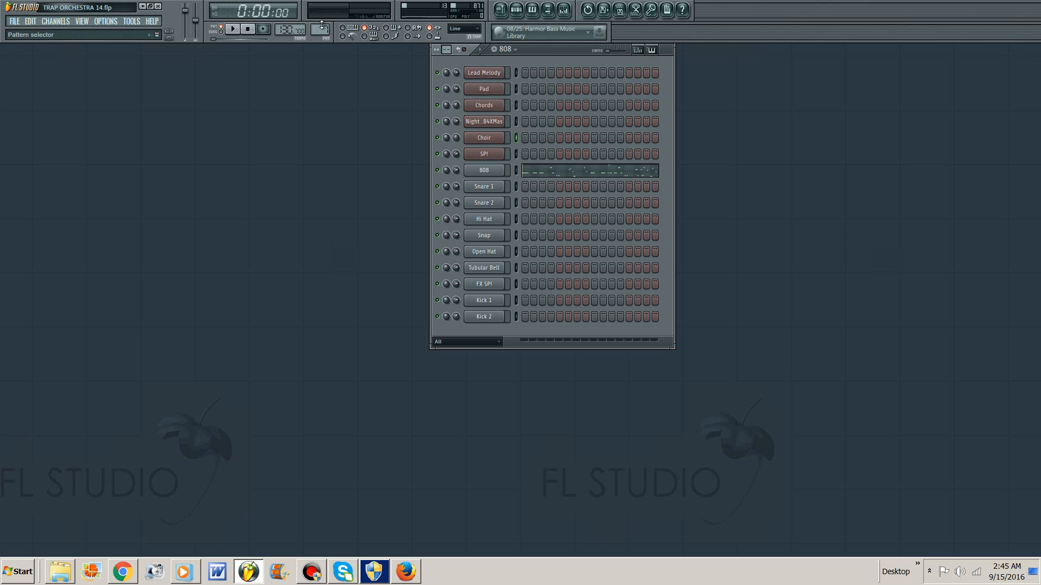
pyautogui.click(529, 170)
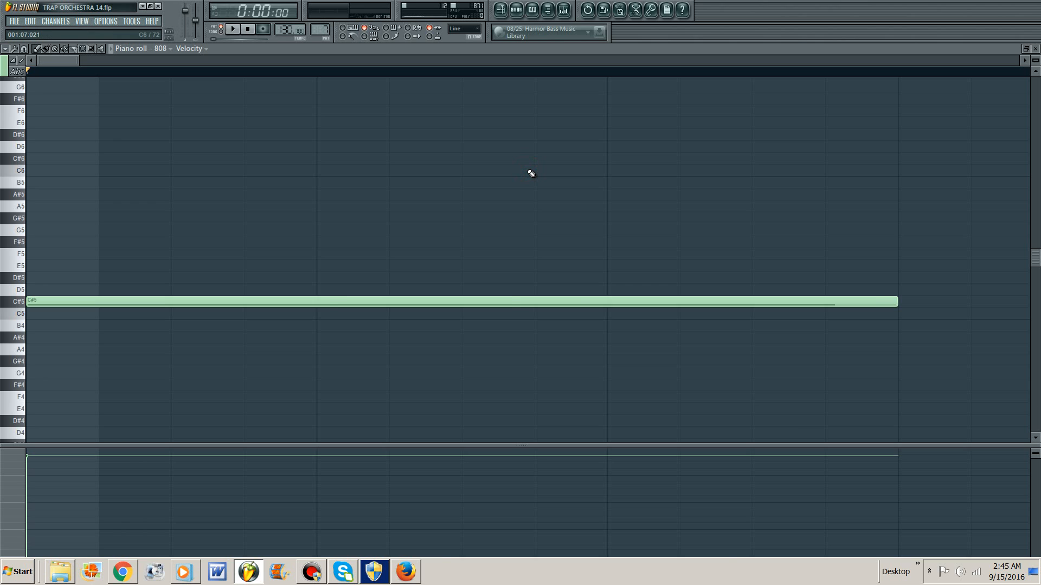
pyautogui.press('space')
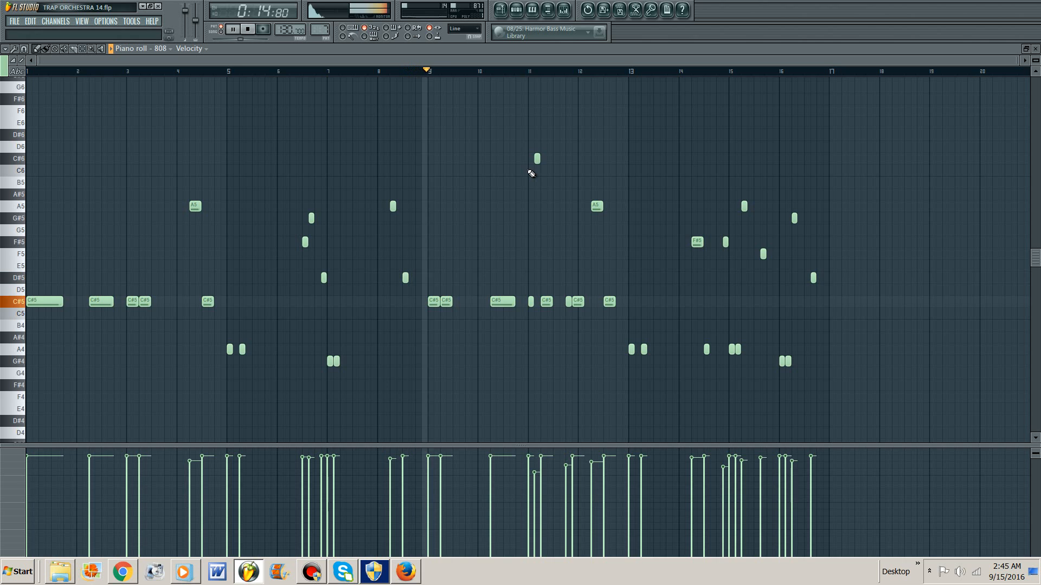
pyautogui.press('space')
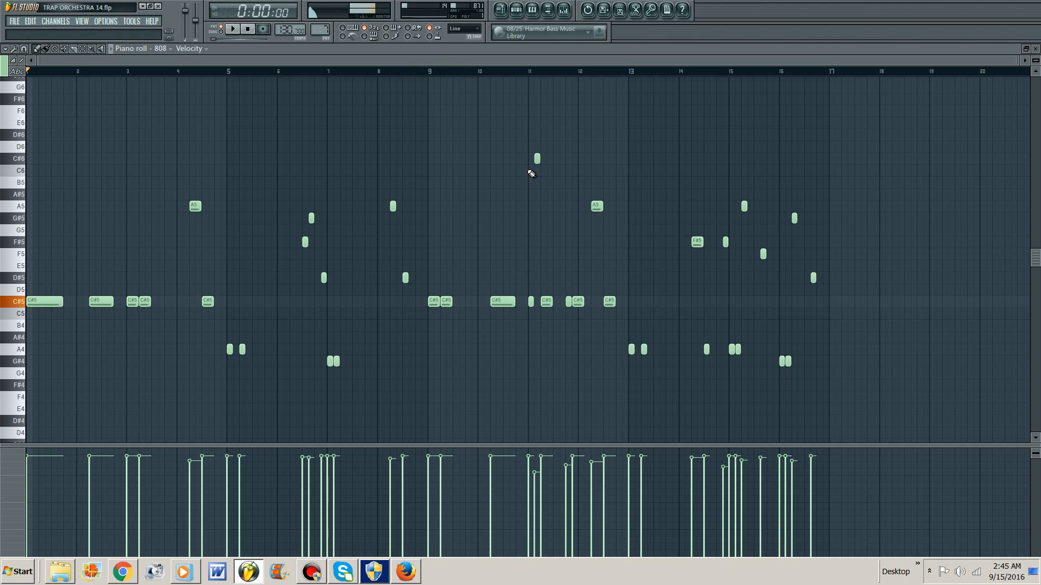
# Inspect the mixer effect chains of the 808, NightmareB4XMas, Lead Melody and Pad tracks, closing the mixer when done
pyautogui.click(562, 11)
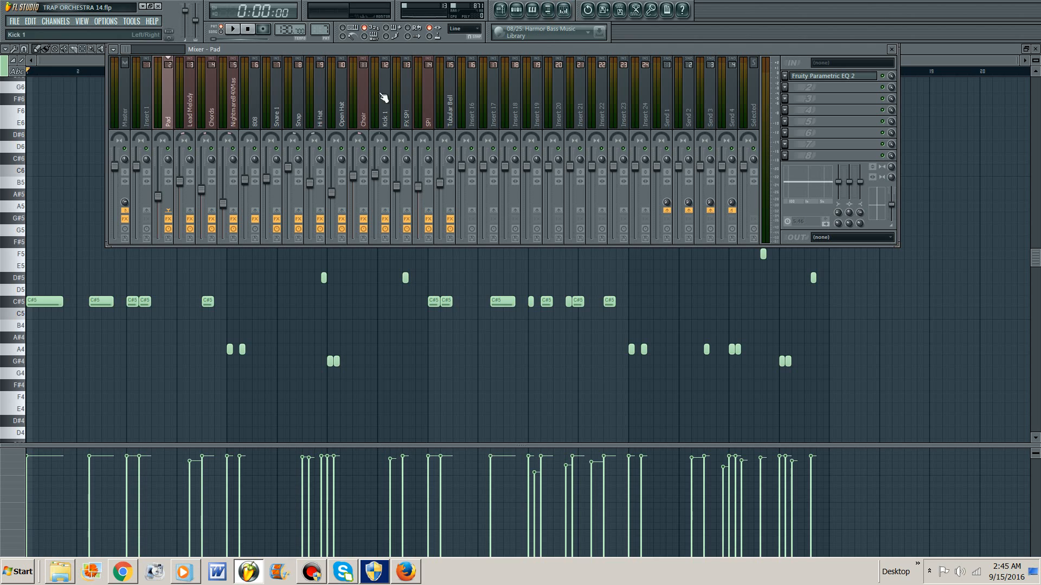
pyautogui.click(259, 130)
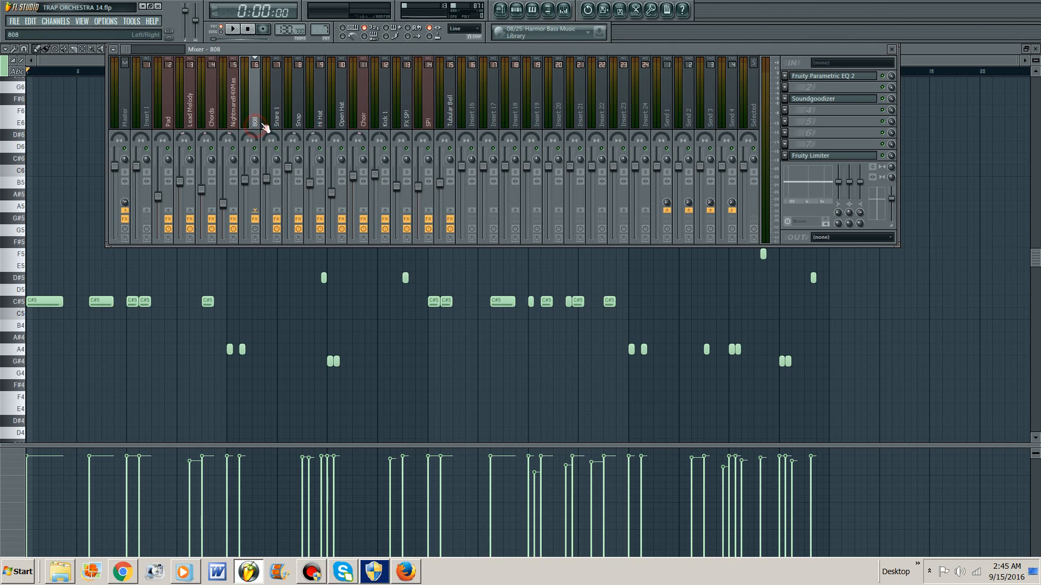
pyautogui.click(232, 111)
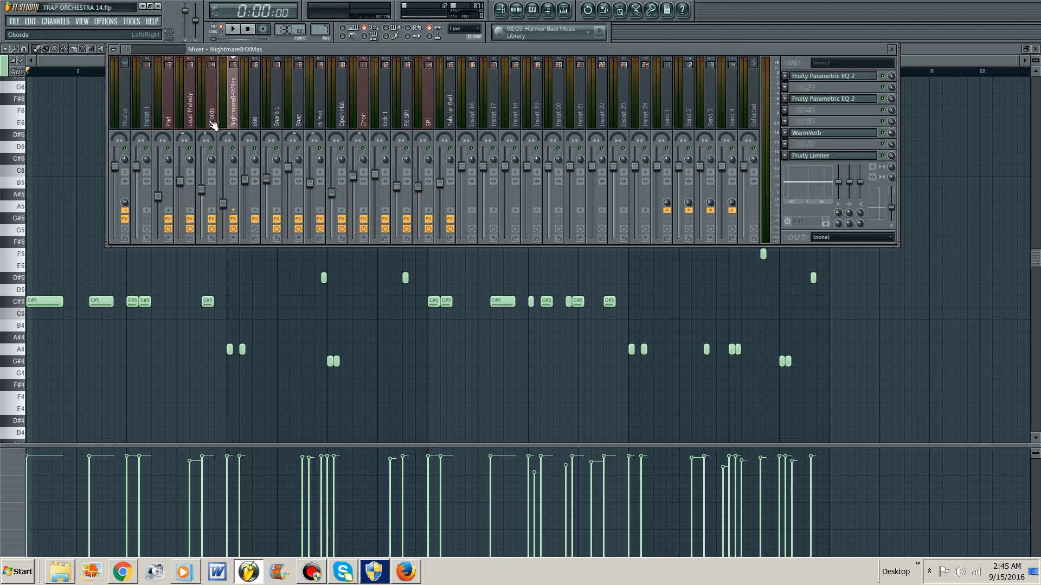
pyautogui.click(196, 123)
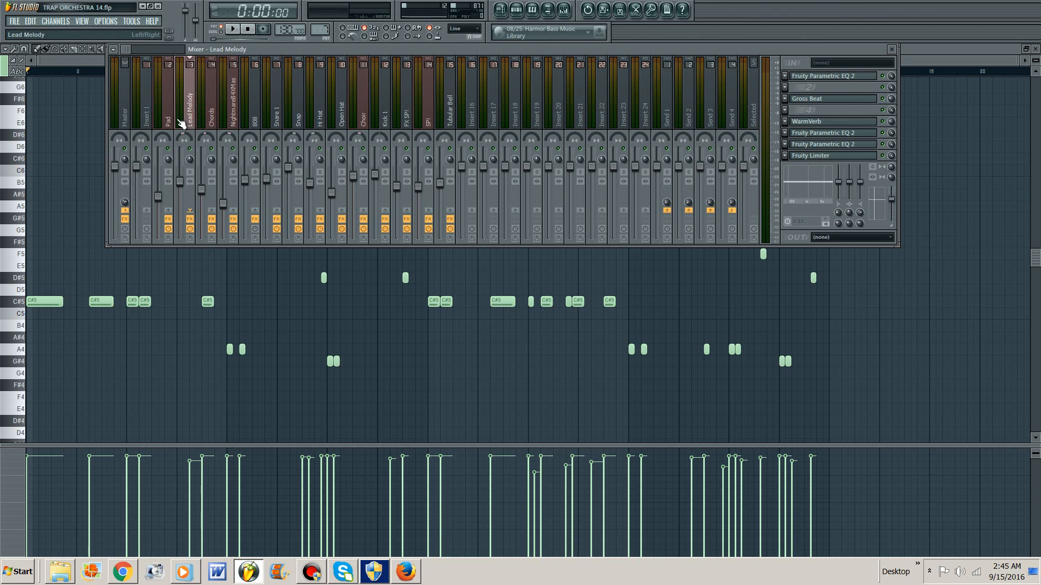
pyautogui.click(173, 122)
pyautogui.press('F9')
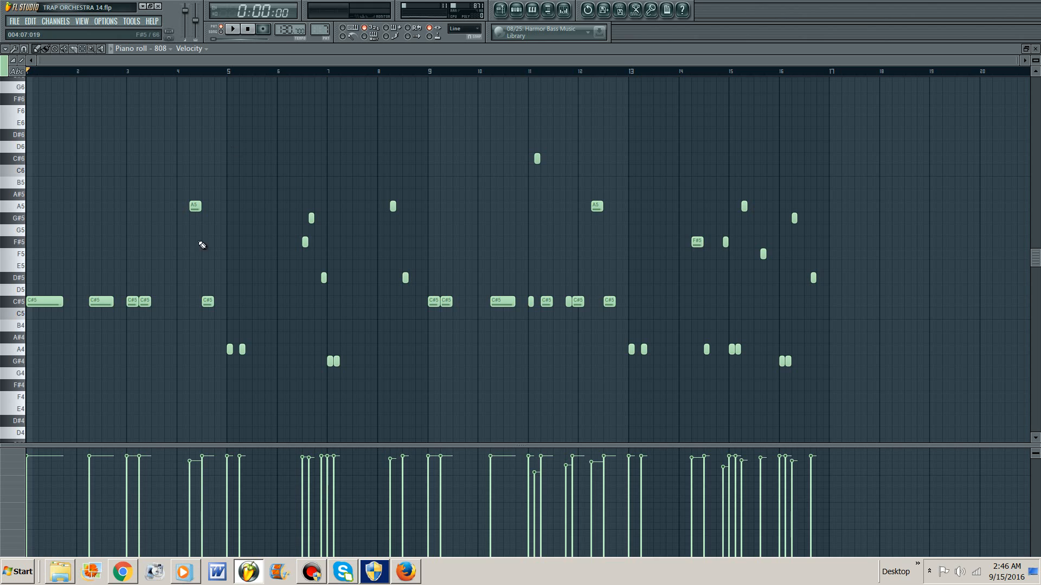
# Start Purple Activist in Windows Media Player and show the song's whole arrangement in the playlist
pyautogui.moveTo(180, 577)
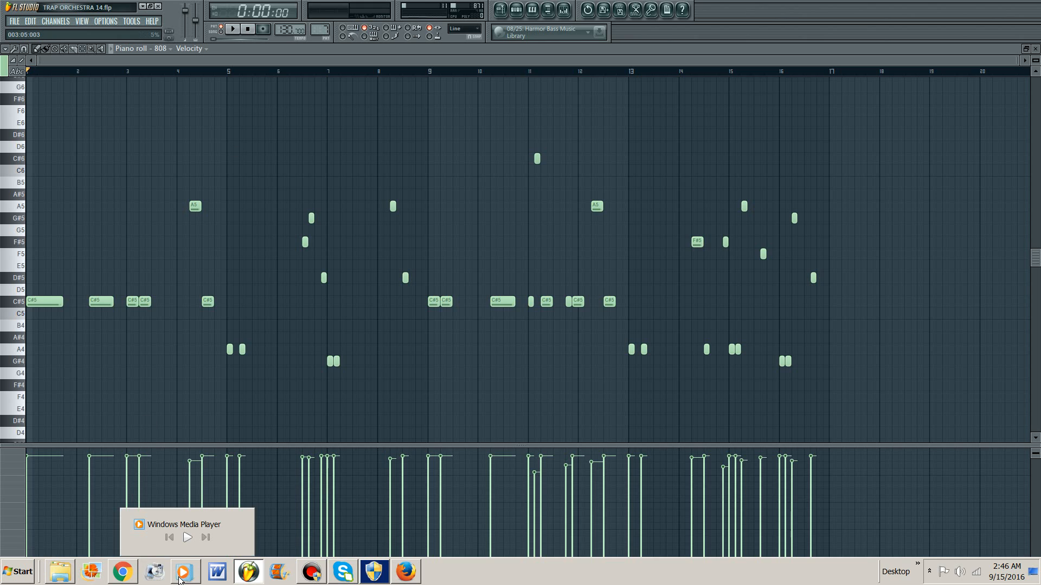
pyautogui.click(187, 538)
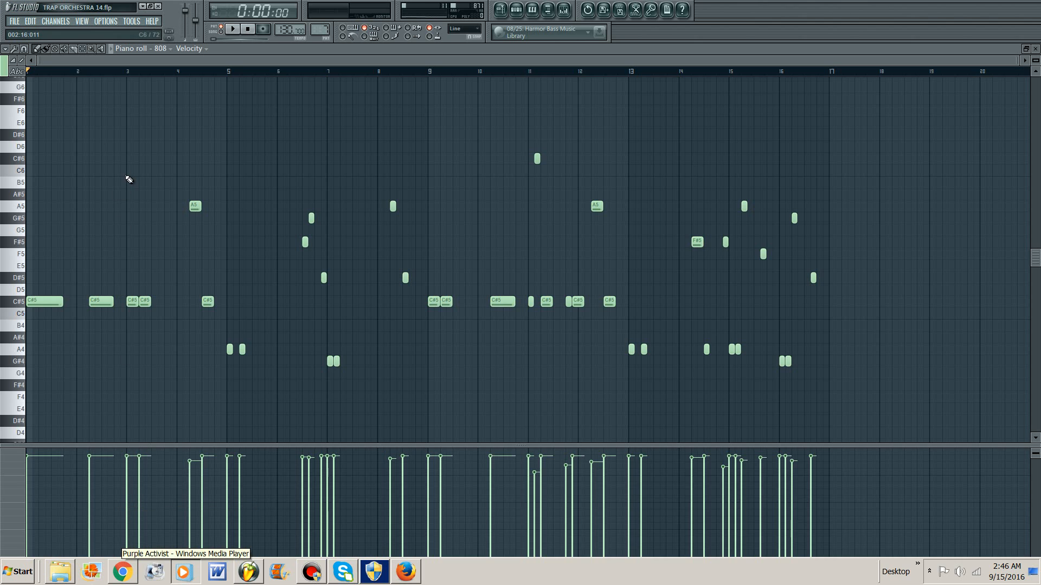
pyautogui.click(500, 10)
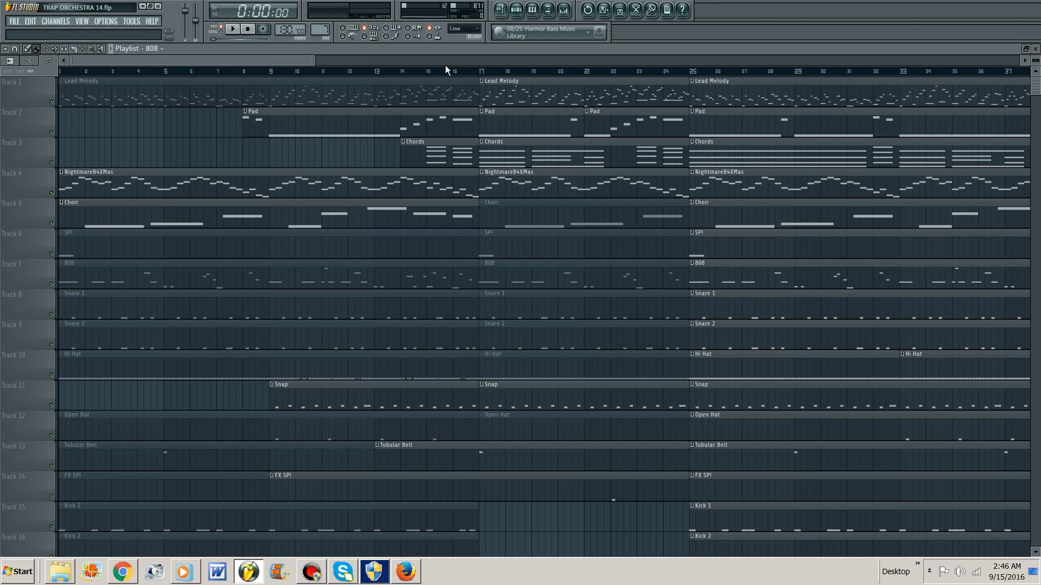
pyautogui.scroll(-10, 362, 258)
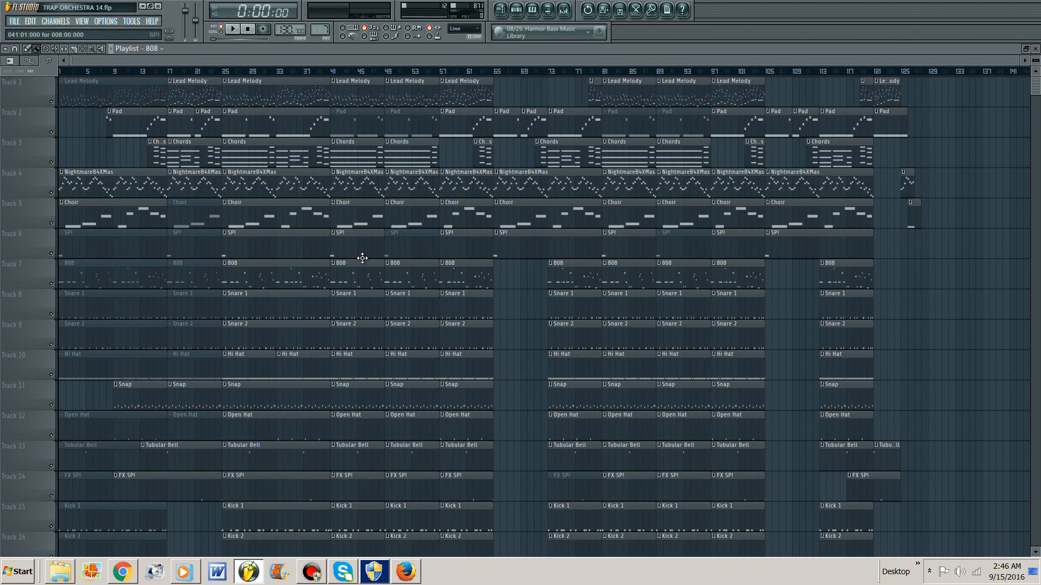
pyautogui.scroll(-4, 362, 258)
pyautogui.scroll(5, 363, 258)
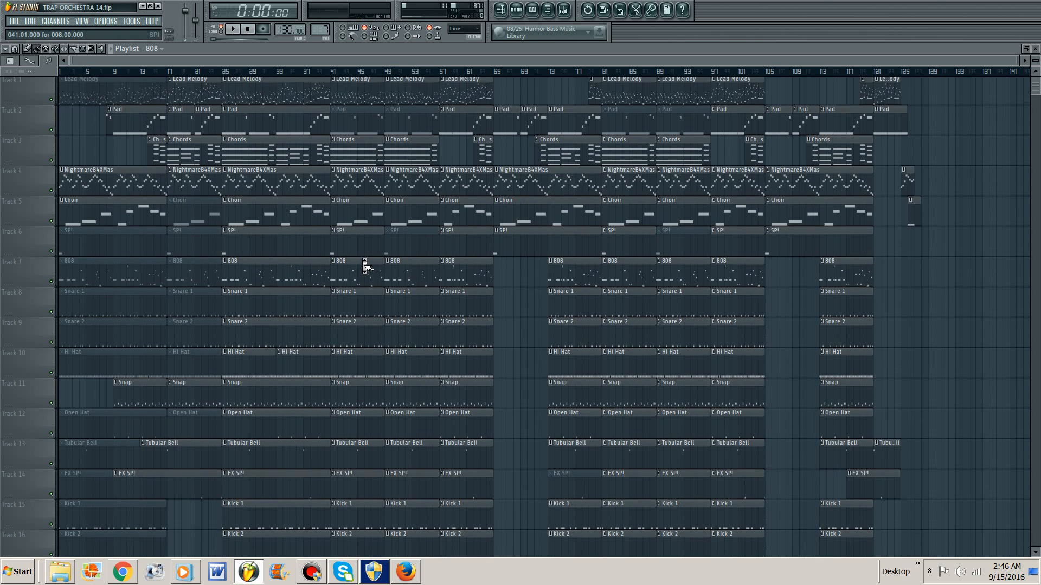
# Reduce the playlist track height so all 16 used tracks fit, and pause the song in Windows Media Player
pyautogui.moveTo(1036, 61); pyautogui.dragTo(1036, 64)
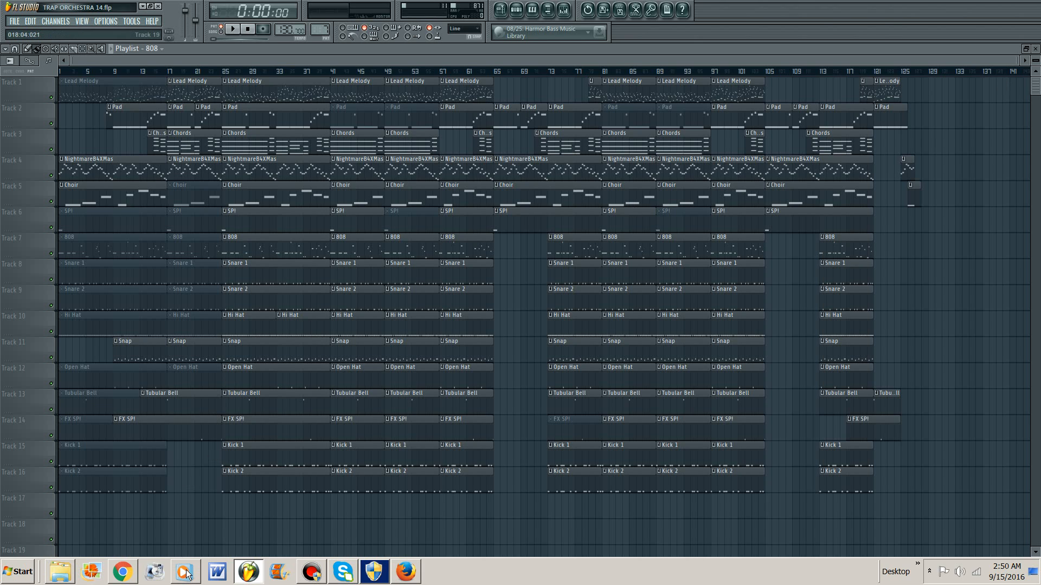
pyautogui.moveTo(186, 573)
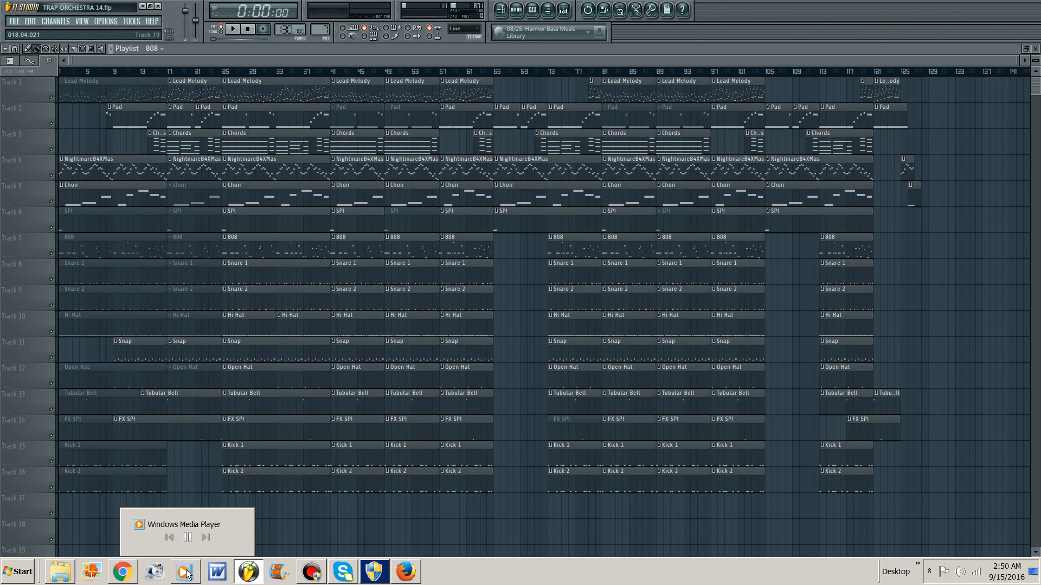
pyautogui.click(187, 537)
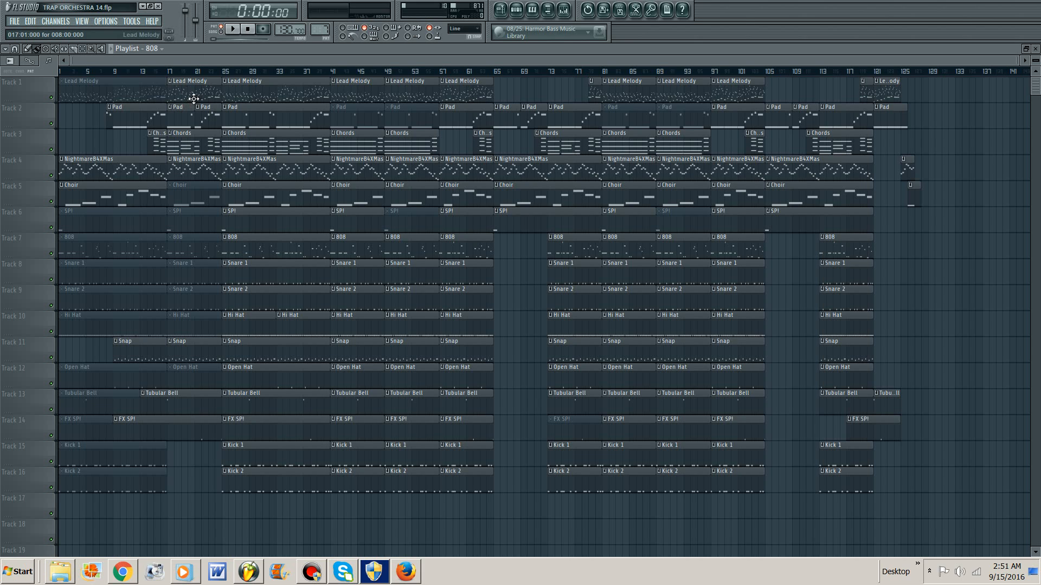
# Open the Lead Melody clip at bar 25 of the playlist in the piano roll
pyautogui.click(265, 95)
pyautogui.click(265, 95)
pyautogui.press('b')
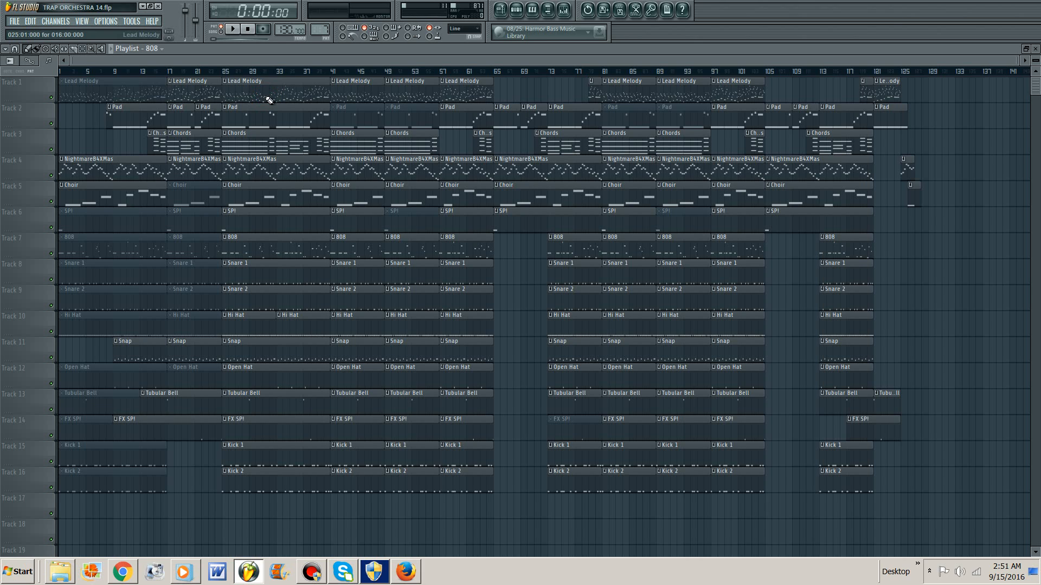
pyautogui.click(266, 96)
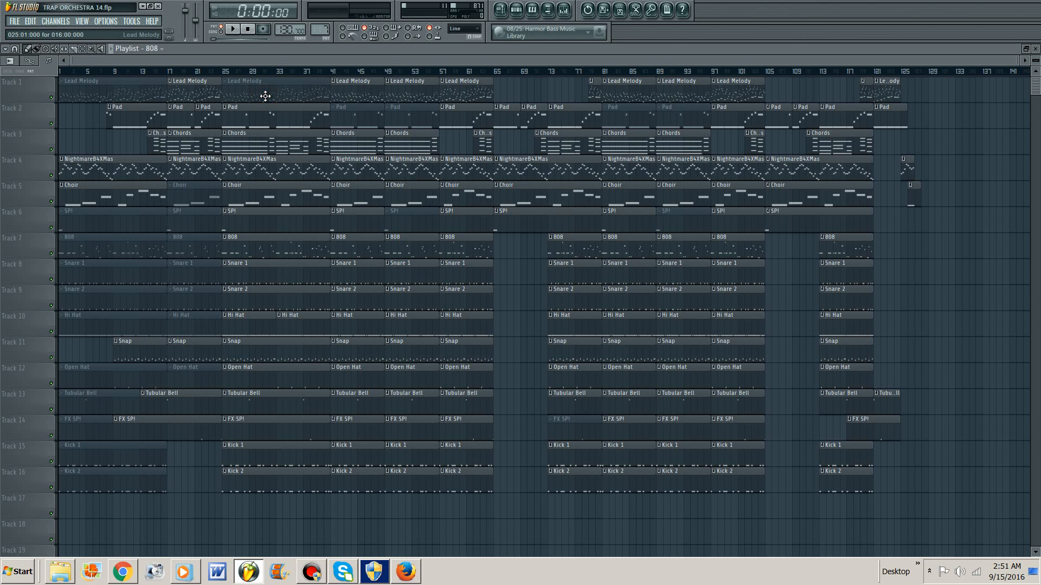
pyautogui.doubleClick(265, 96)
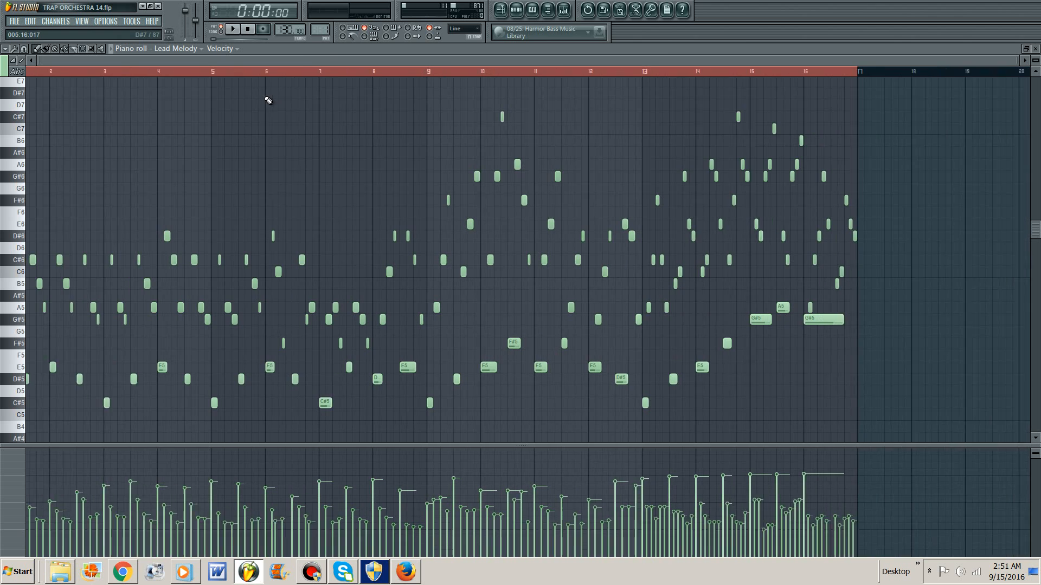